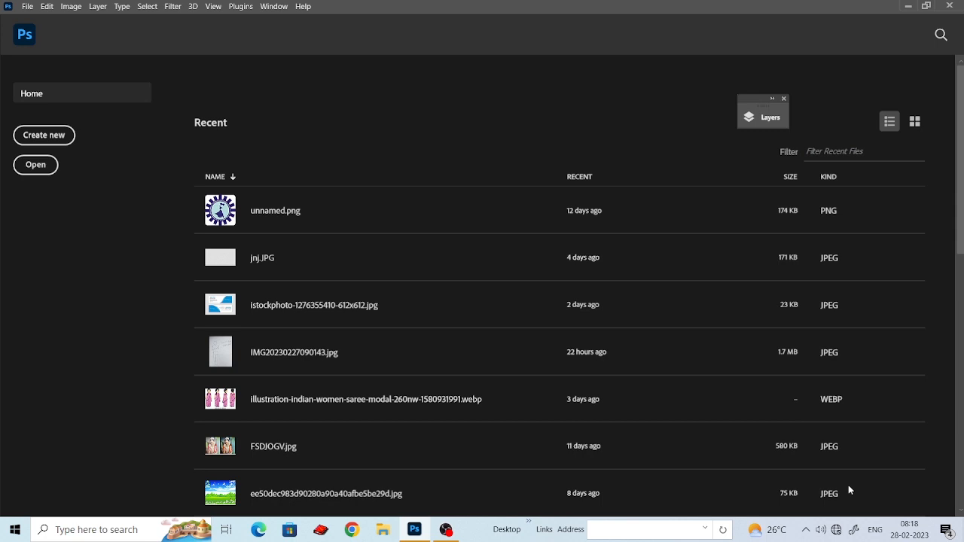
Open the portrait photo fineas-gavre-oGzdHkbGg7w-unsplash.jpg and enlarge it for editing
click(849, 486)
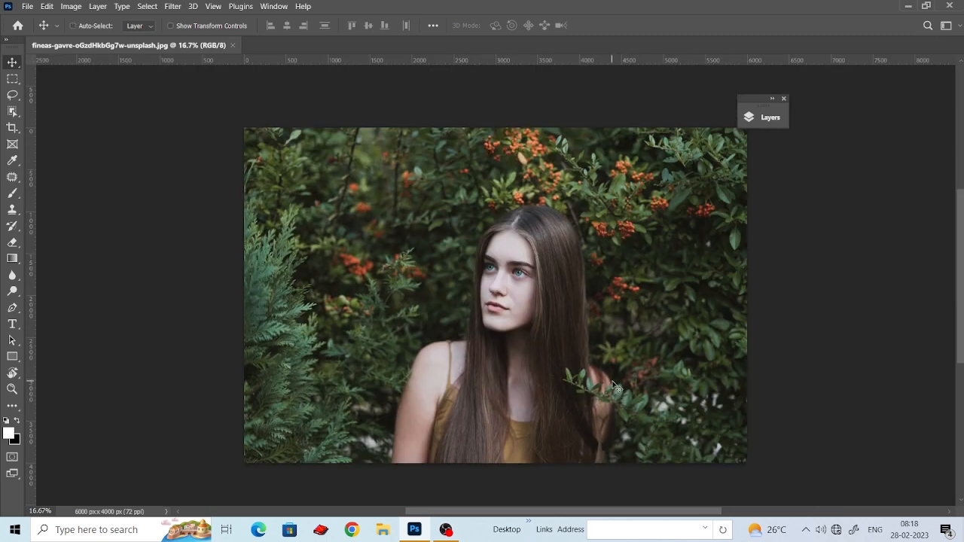
key(ctrl+plus)
drag(660, 280, 596, 243)
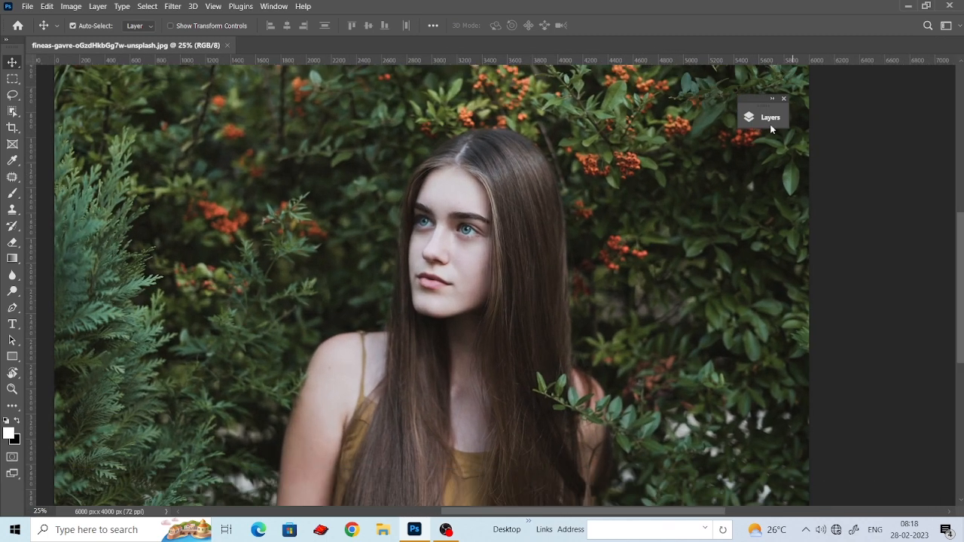
Bring up the Channels panel group and move it and the Layers panel away from the woman in the photo
click(770, 118)
drag(754, 94, 875, 46)
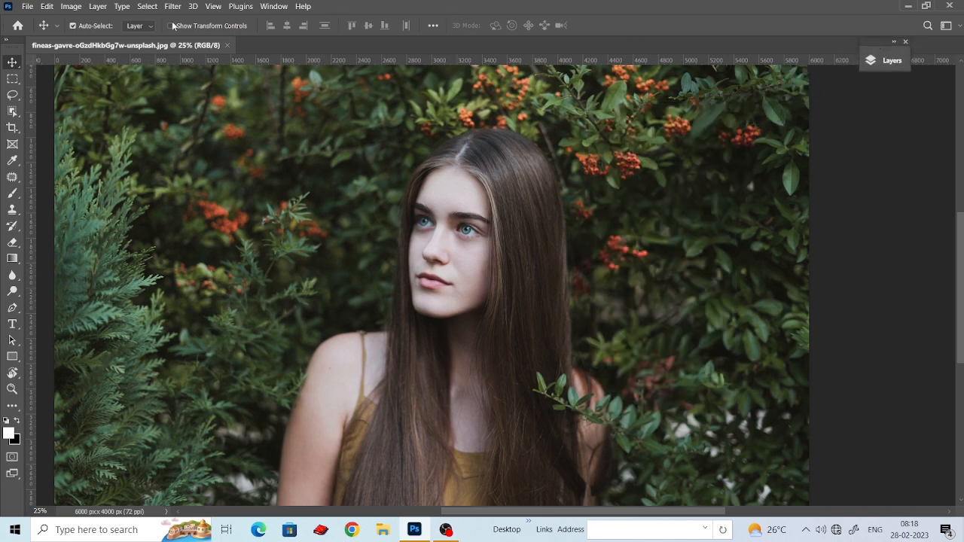
click(273, 7)
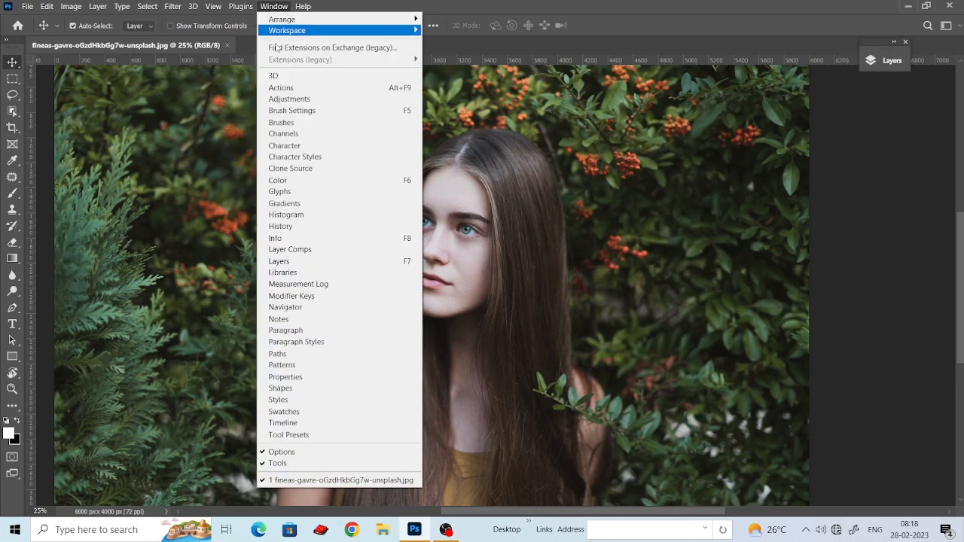
click(314, 134)
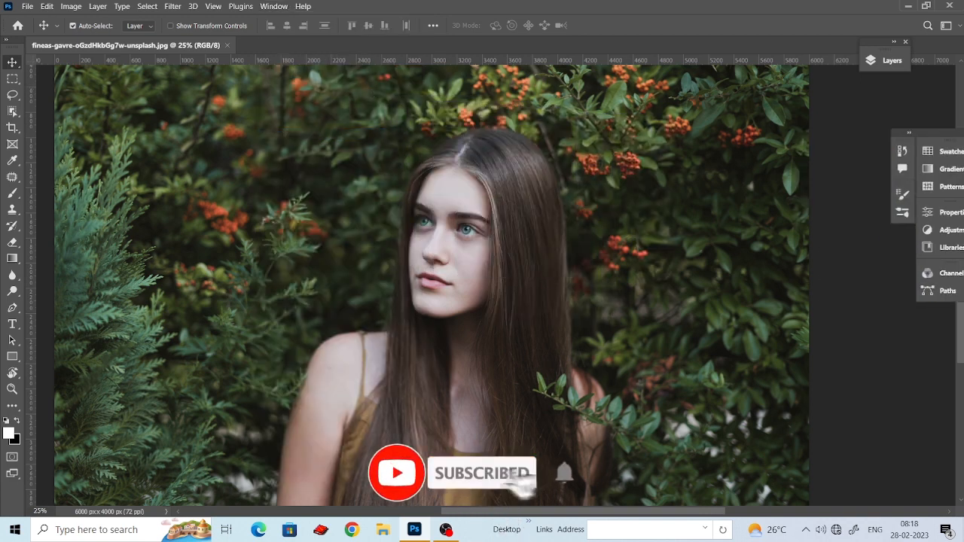
drag(927, 133, 826, 43)
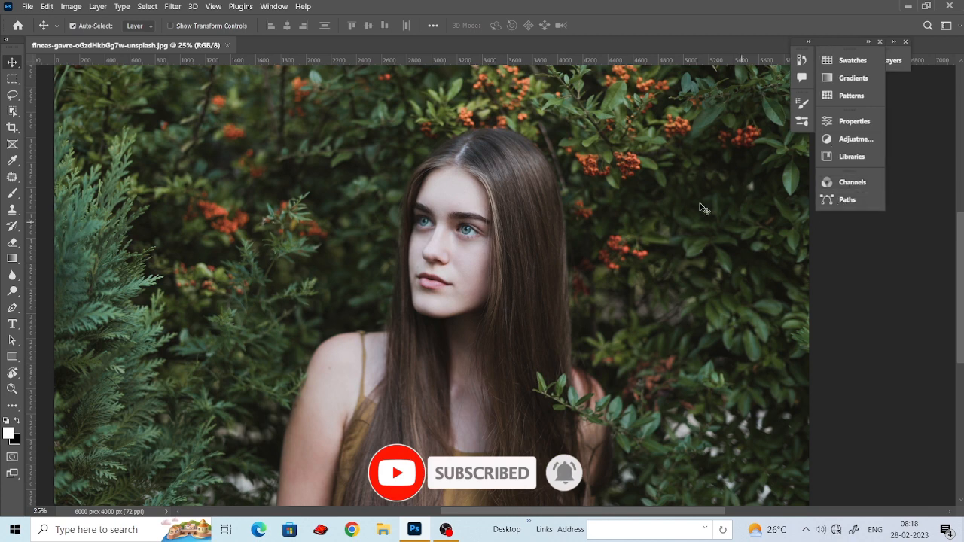
drag(595, 263, 611, 219)
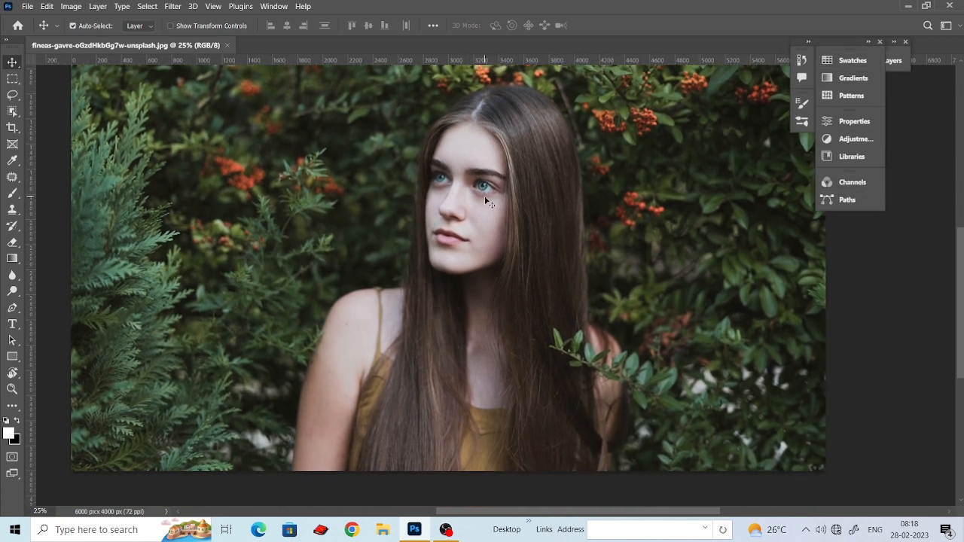
Duplicate the Background layer as Background copy
click(893, 60)
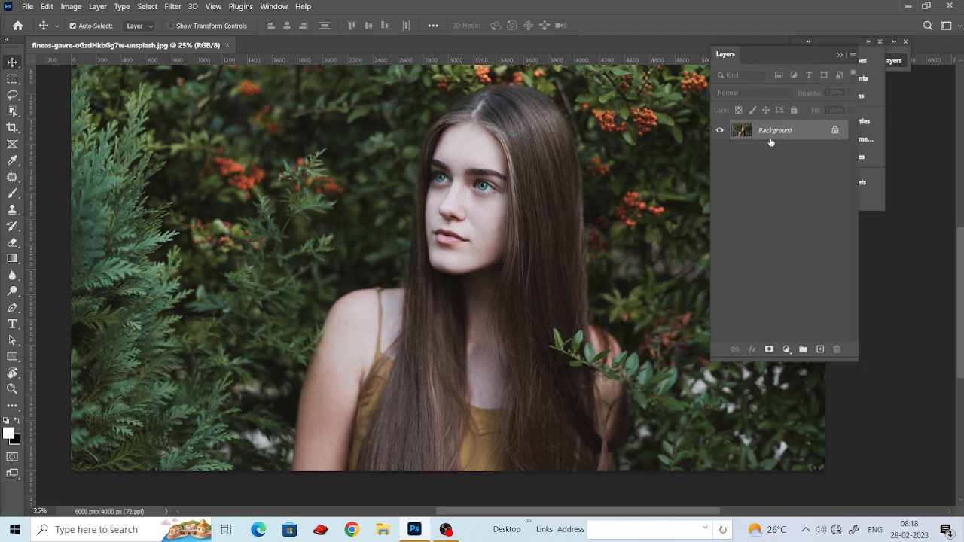
drag(794, 133, 820, 349)
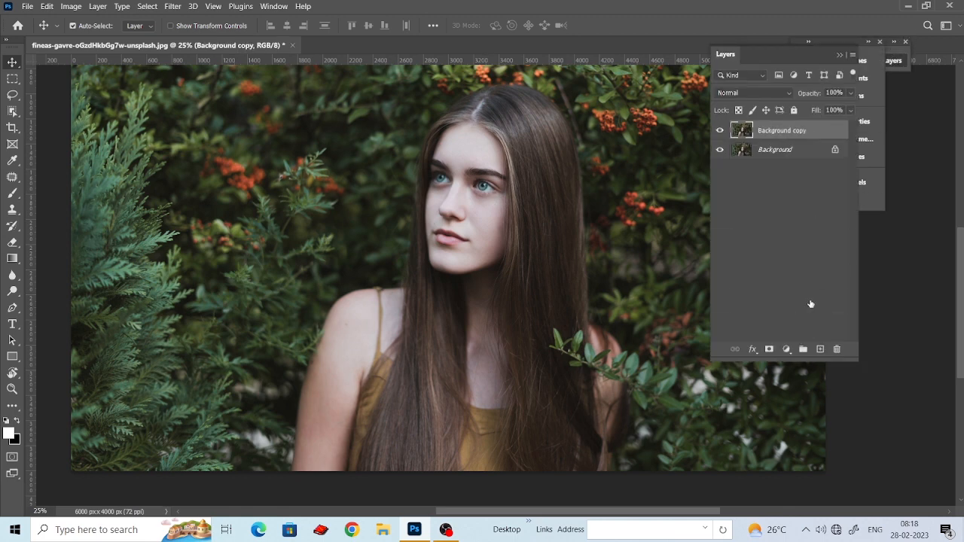
click(848, 44)
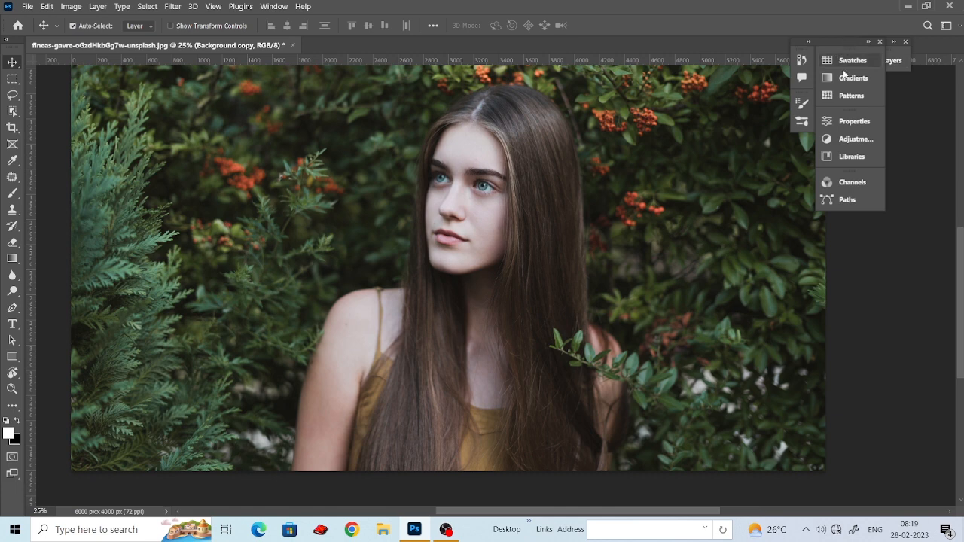
Isolate the Green channel of Background copy, select the whole canvas and copy it
click(851, 183)
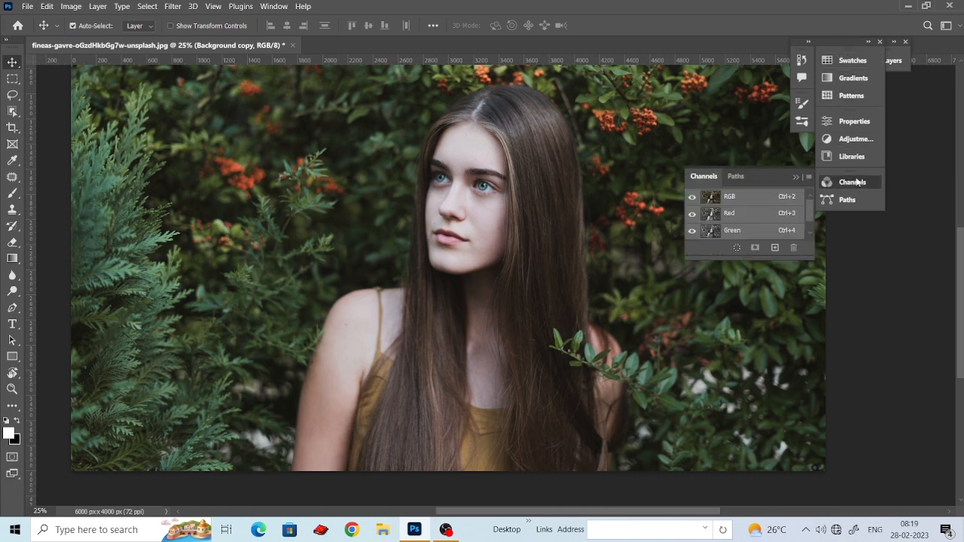
drag(730, 266, 738, 321)
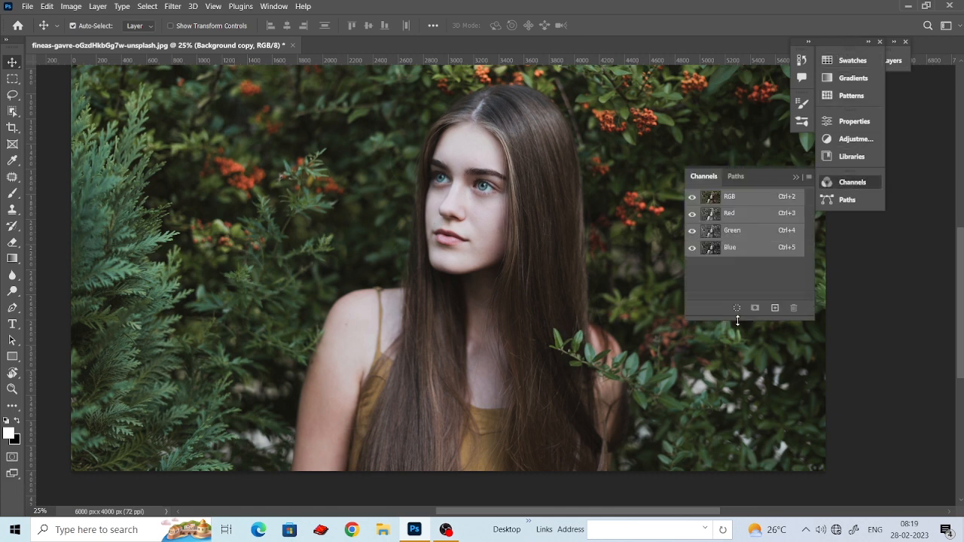
click(740, 232)
key(ctrl+minus)
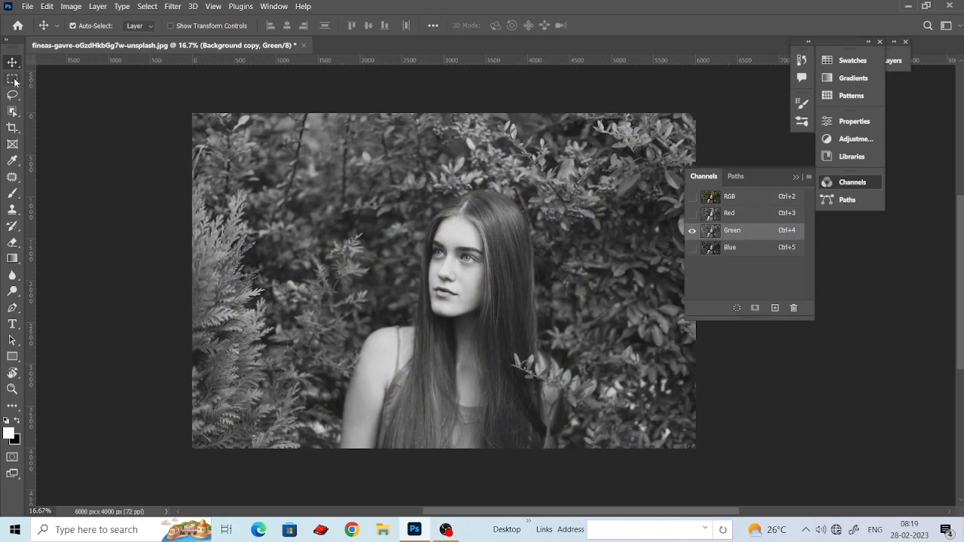
click(13, 78)
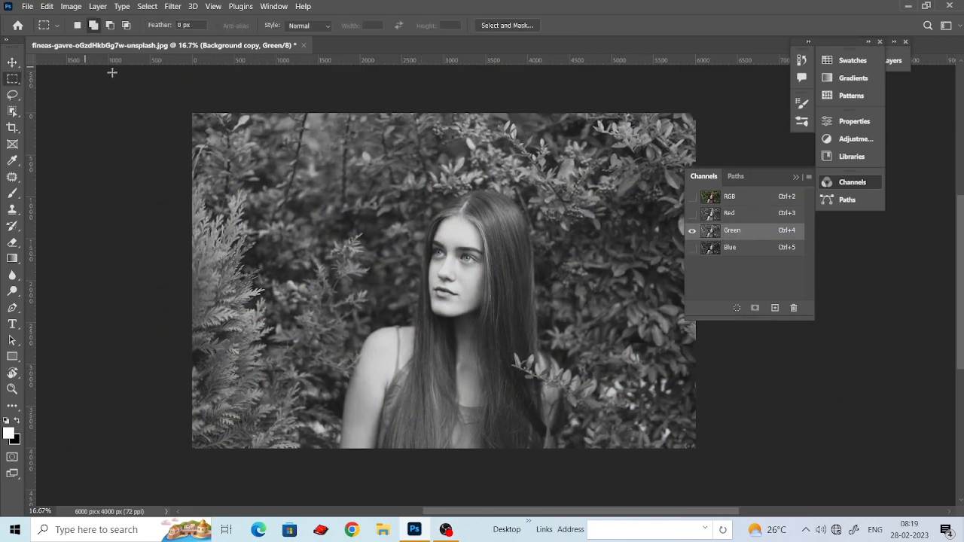
drag(192, 108, 701, 335)
scroll(612, 343, up, 3)
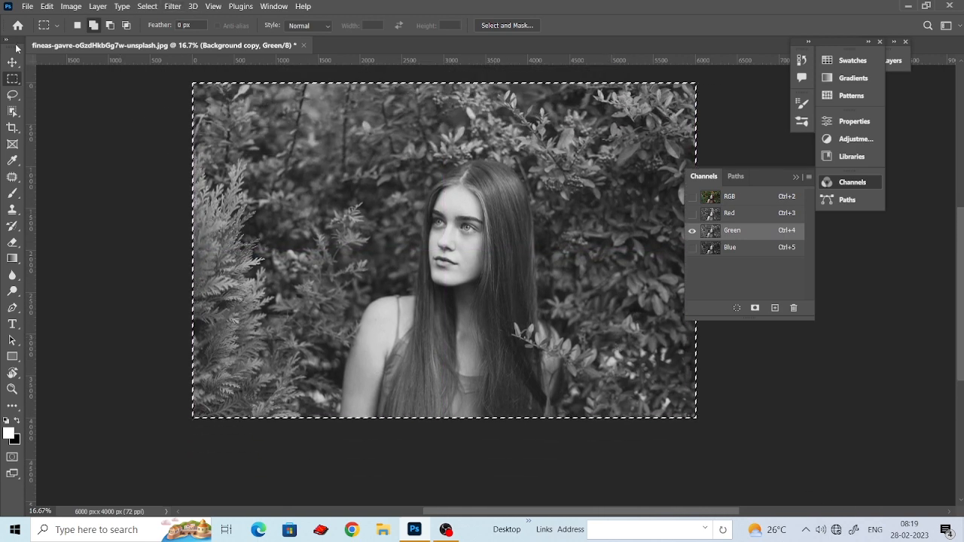
click(47, 6)
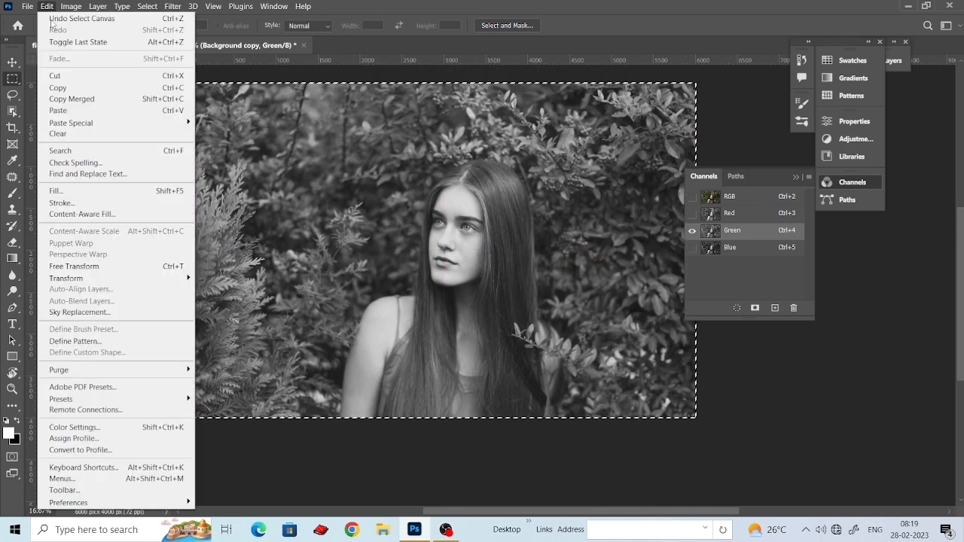
click(90, 88)
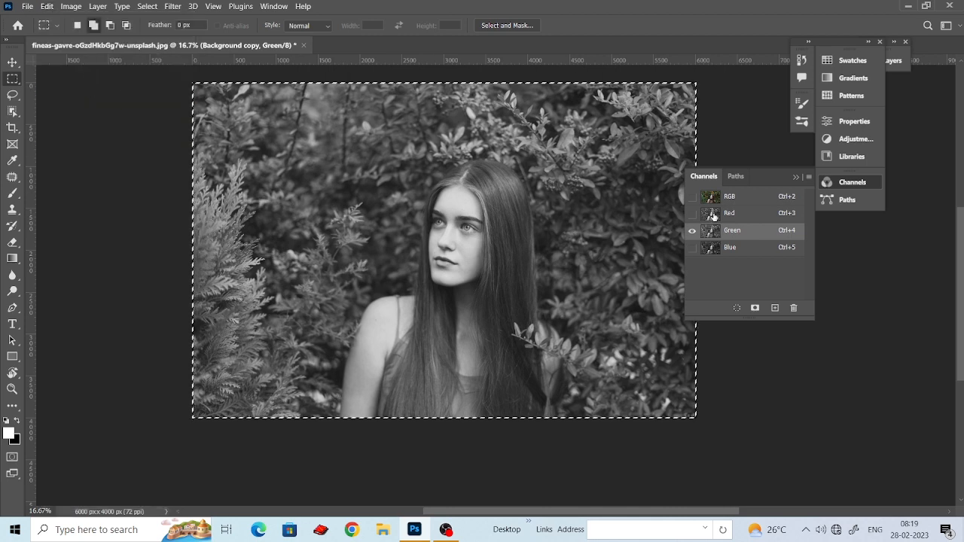
Try pasting the copied Green channel into the Red channel and show the RGB composite
click(712, 217)
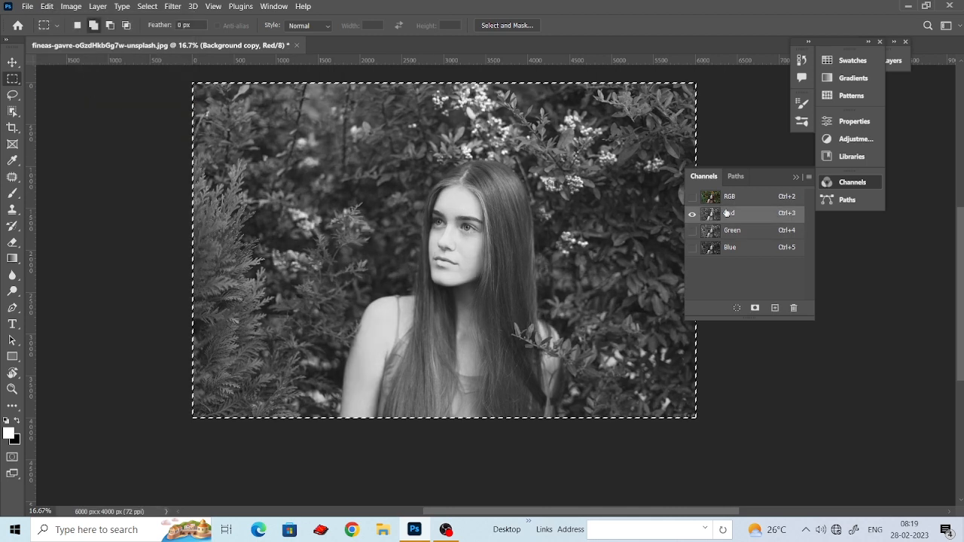
click(47, 6)
click(79, 110)
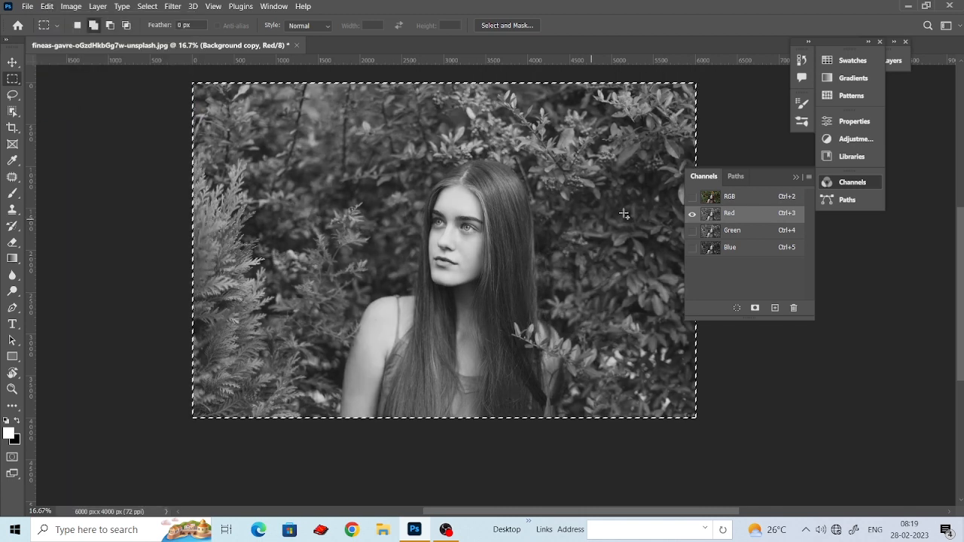
click(692, 197)
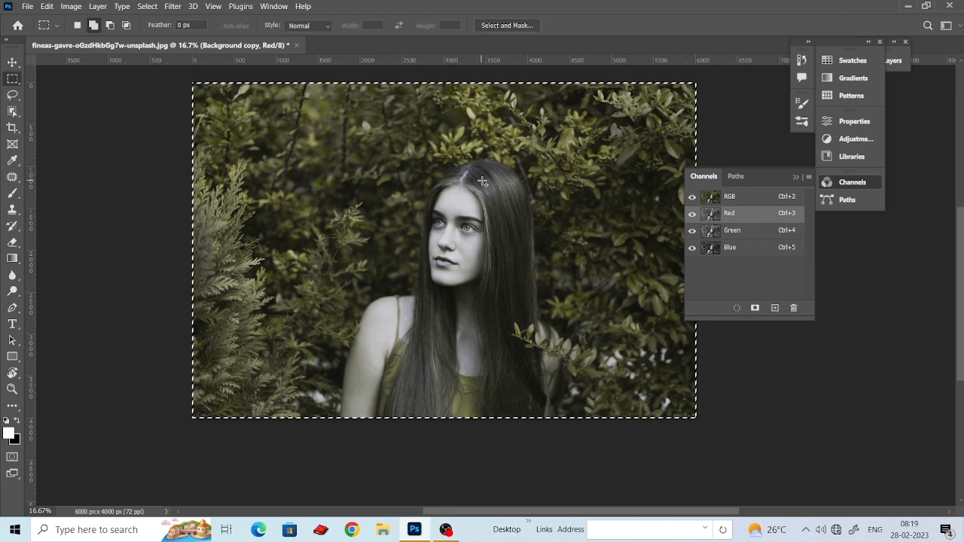
Paste the copied Green channel into the Blue channel and deselect the canvas
click(732, 247)
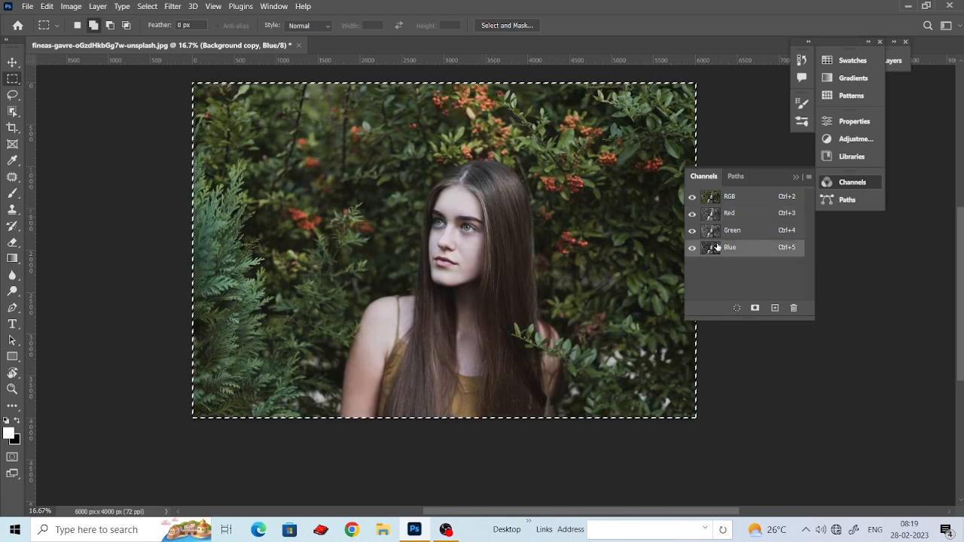
click(47, 6)
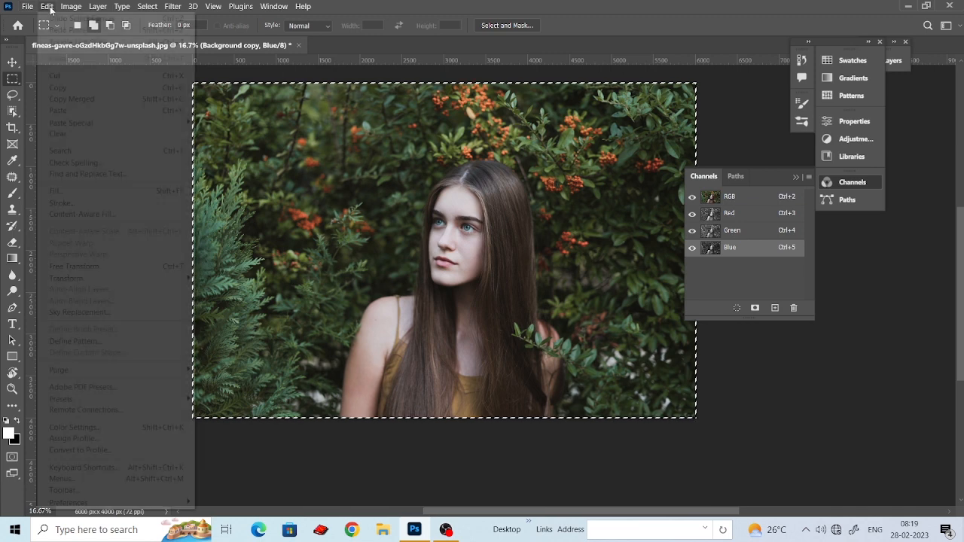
click(63, 111)
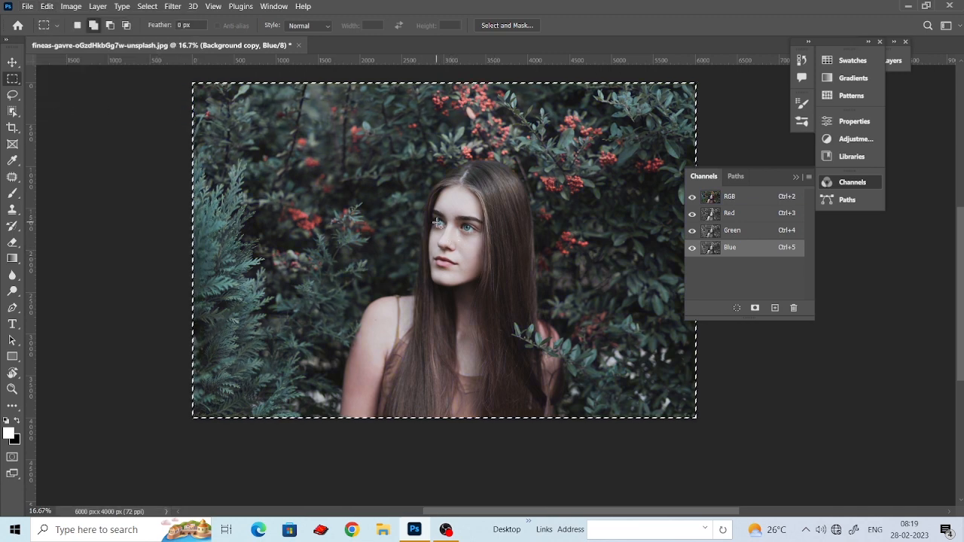
click(12, 62)
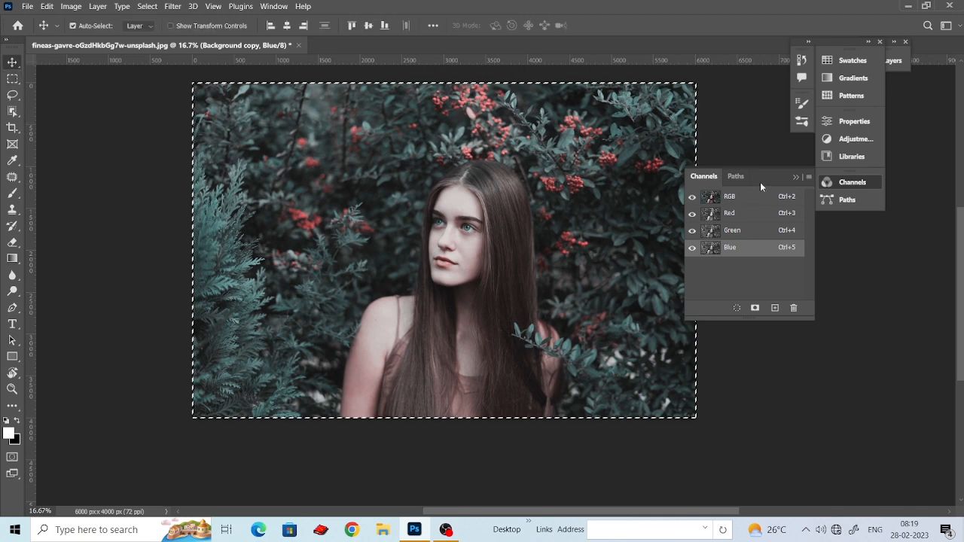
click(795, 177)
drag(434, 158, 399, 196)
click(148, 6)
click(161, 30)
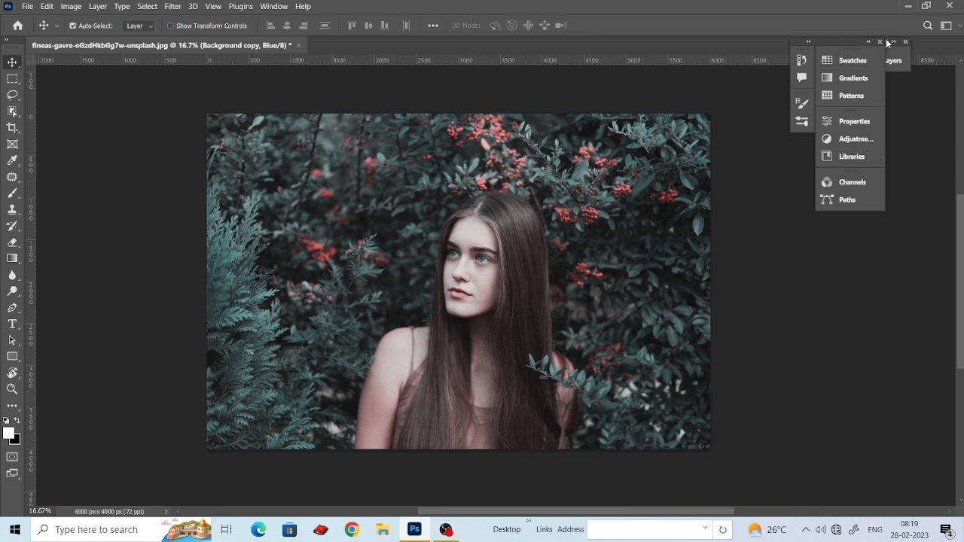
Dock the Layers panel with the other floating panels so the layer list stays open
drag(894, 60, 816, 169)
click(781, 291)
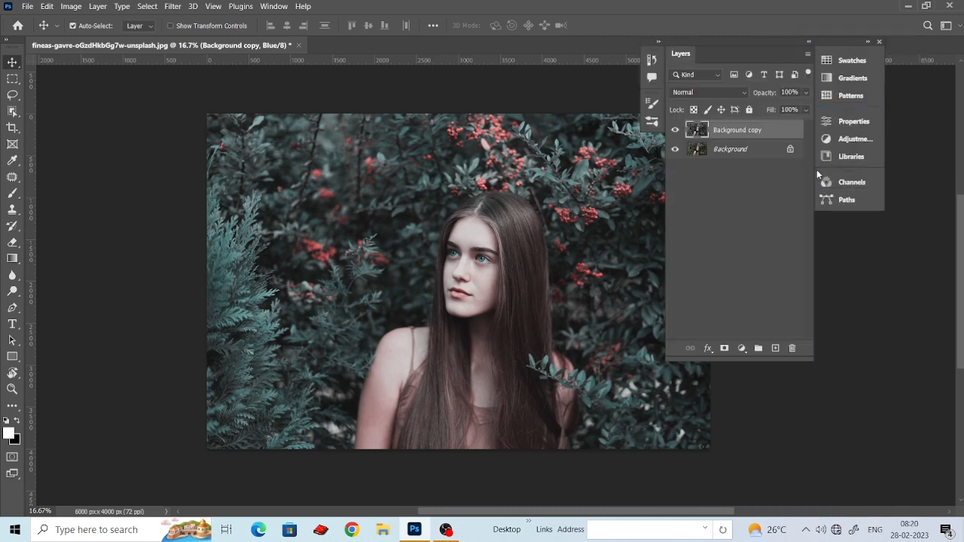
drag(409, 206, 340, 189)
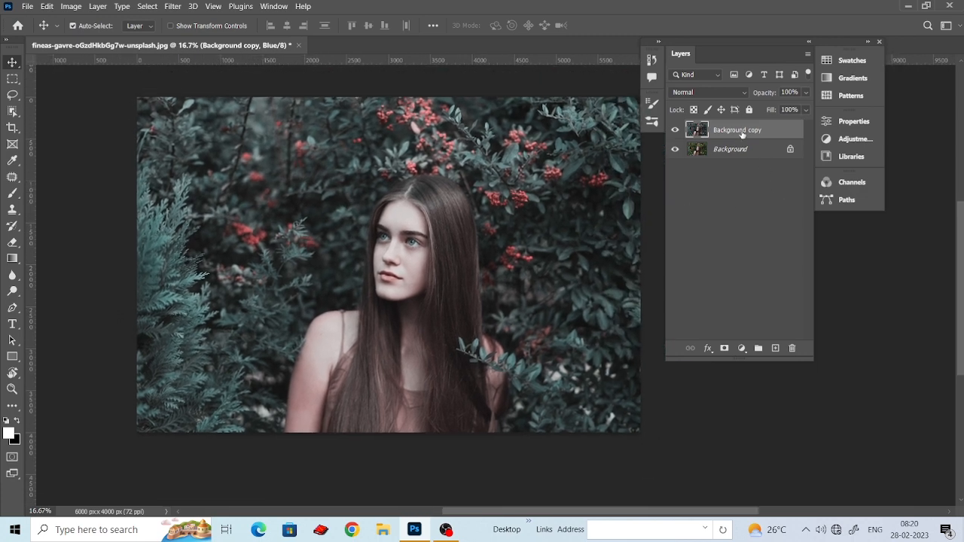
Toggle the visibility of Background copy to compare the recolored image with the original
click(676, 131)
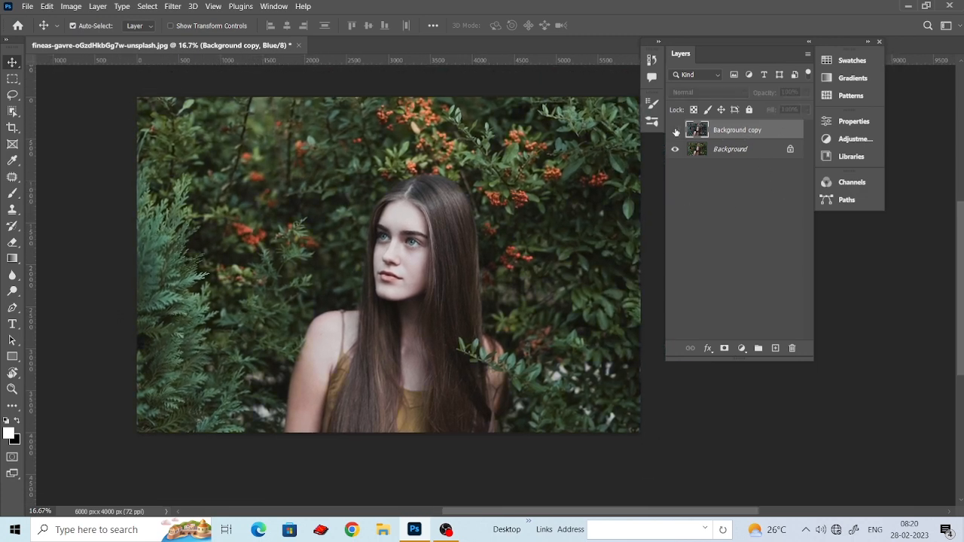
click(676, 131)
click(676, 131)
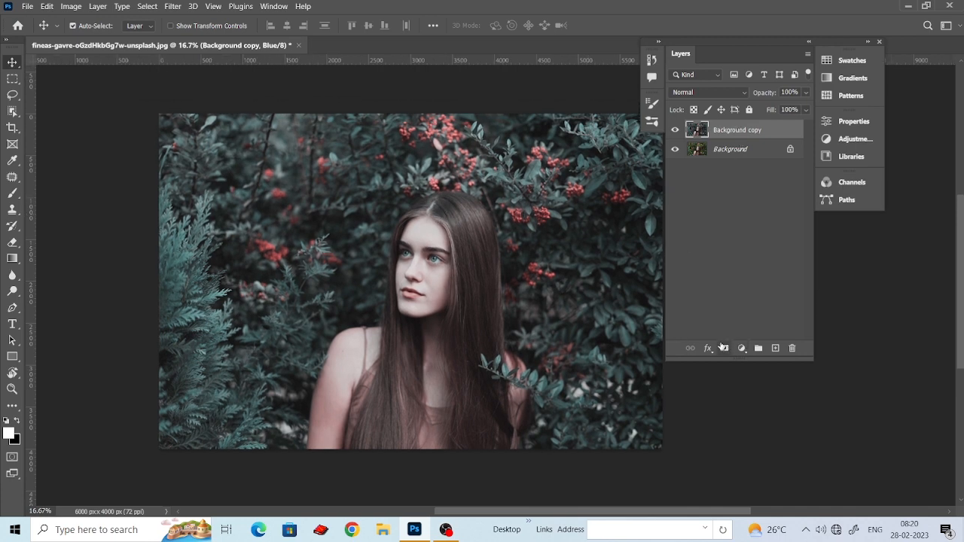
Add a layer mask to Background copy and set the Brush tool's opacity to 80%
click(725, 348)
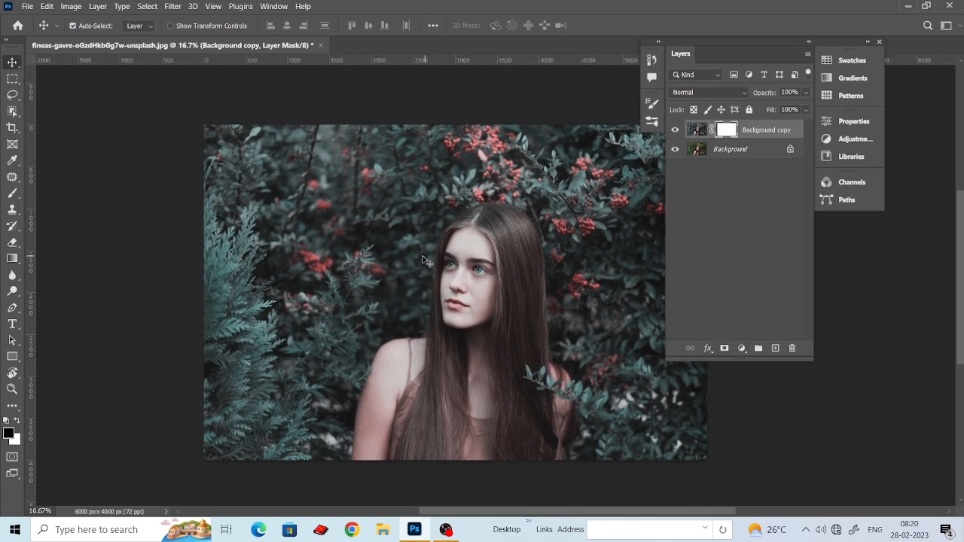
click(12, 192)
right_click(12, 192)
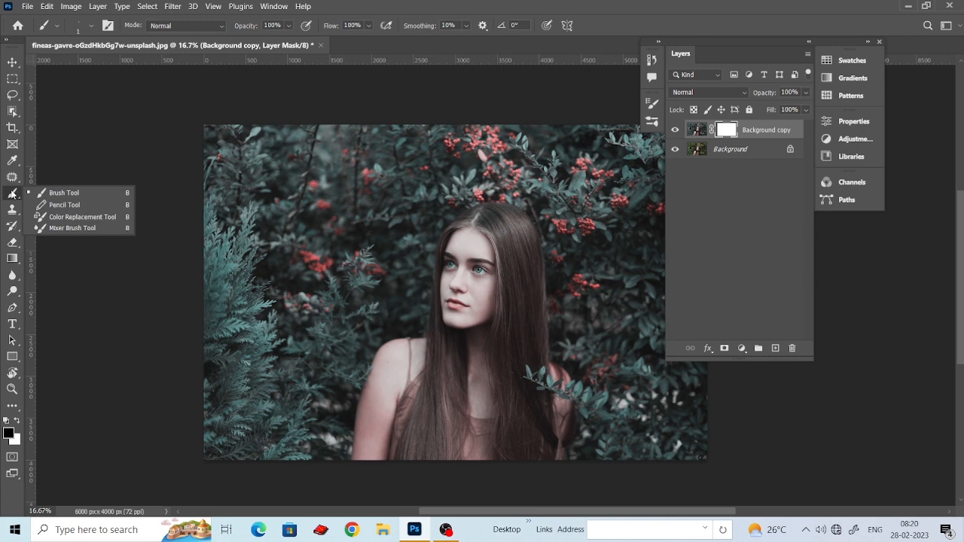
click(57, 194)
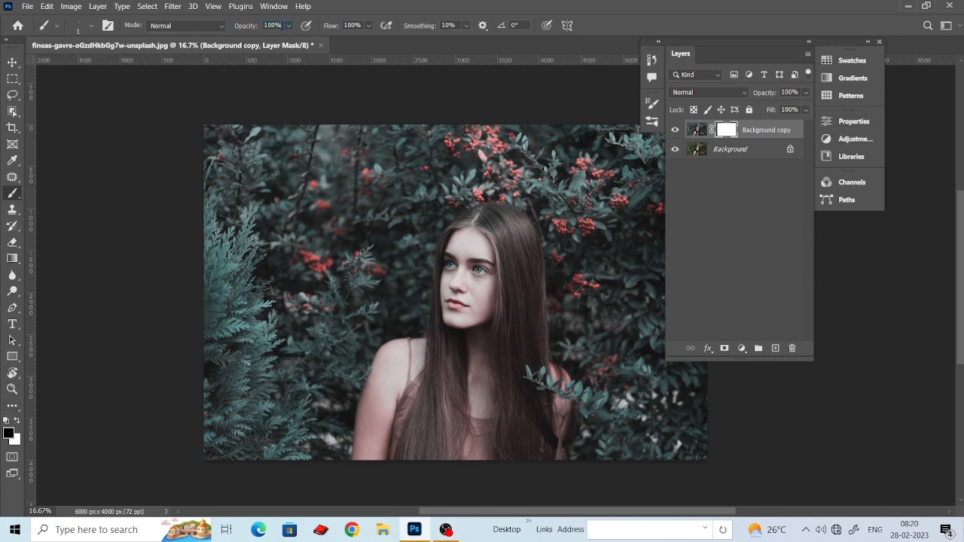
drag(282, 25, 193, 25)
text(8)
right_click(312, 97)
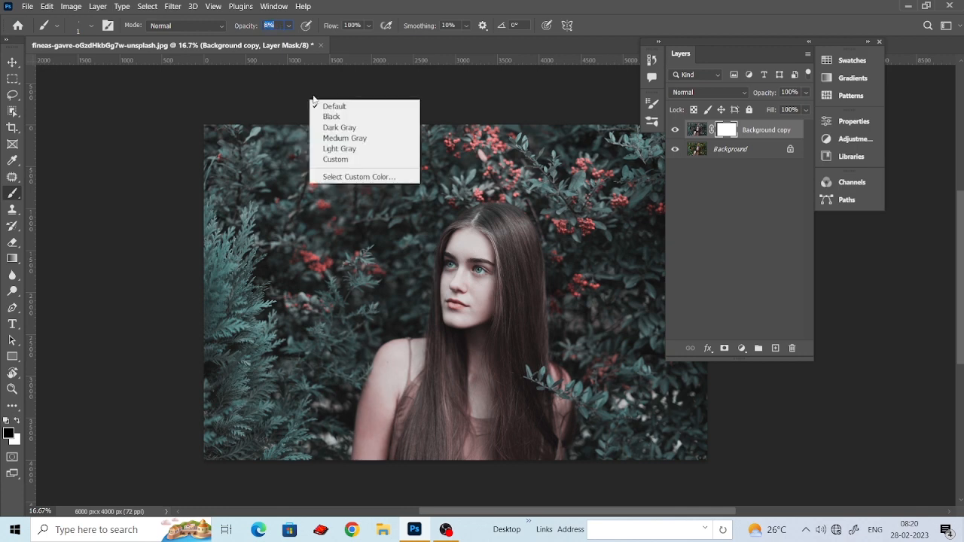
click(272, 27)
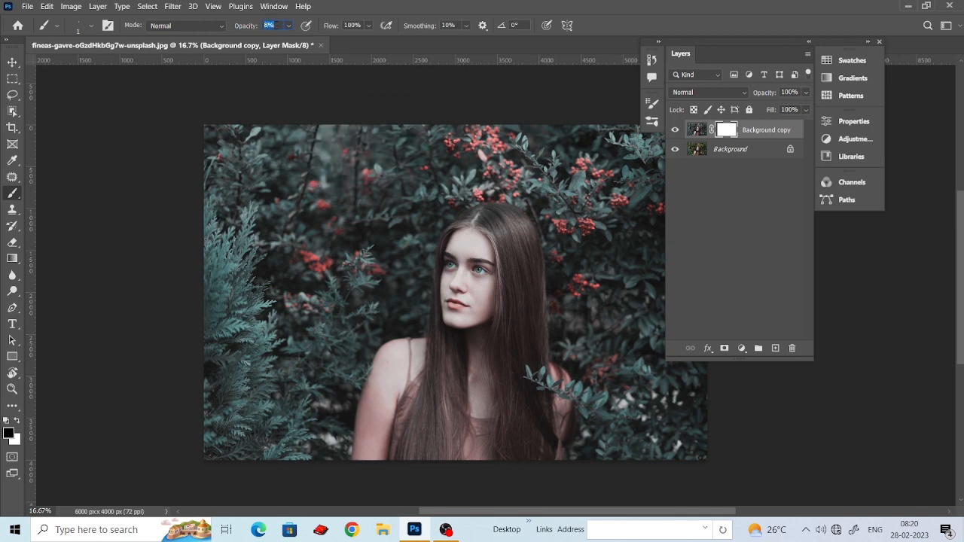
text(08)
key(Return)
Enlarge the brush to 400 px and paint black over the woman on the Background copy mask to restore her original colors
key(])
key(])
key(])
key(])
key(])
key(])
key(])
key(])
key(])
key(])
key(])
key(])
key(])
key(])
key(])
key(])
key(])
key(])
key(])
key(])
key(])
key(])
key(])
key(])
click(467, 250)
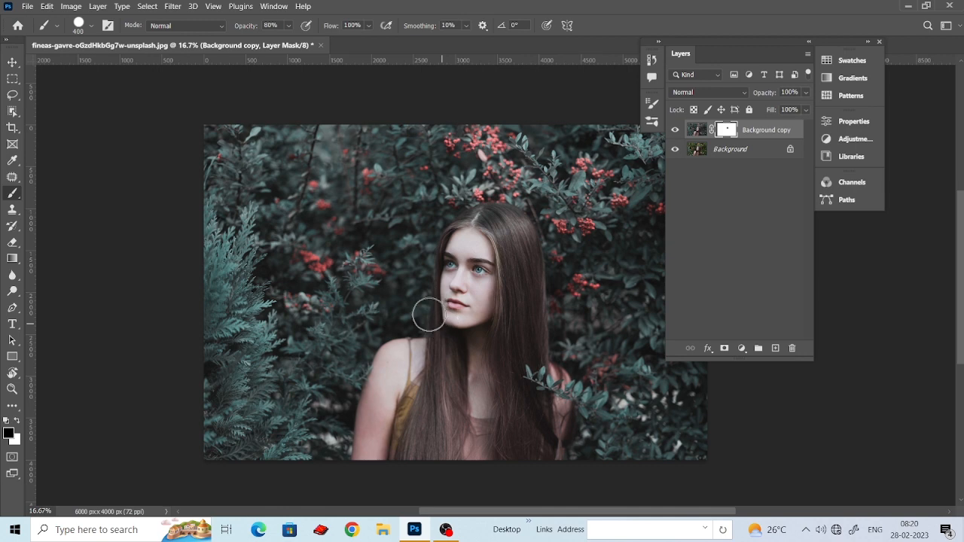
mouse_move(421, 391)
mouse_down()
mouse_move(493, 406)
mouse_move(386, 407)
mouse_move(388, 395)
mouse_move(376, 431)
mouse_up()
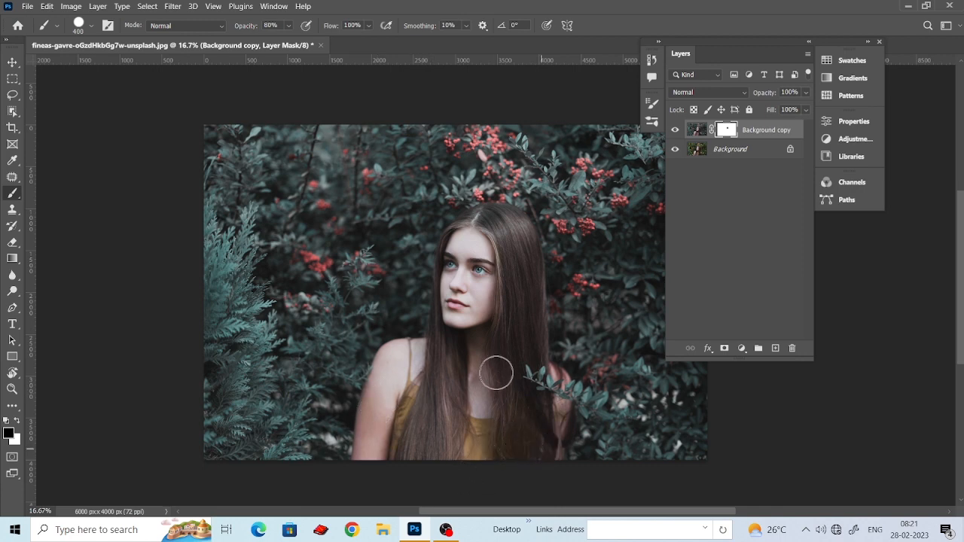
mouse_move(497, 271)
mouse_down()
mouse_move(483, 296)
mouse_move(460, 444)
mouse_move(542, 426)
mouse_up()
click(12, 62)
click(714, 156)
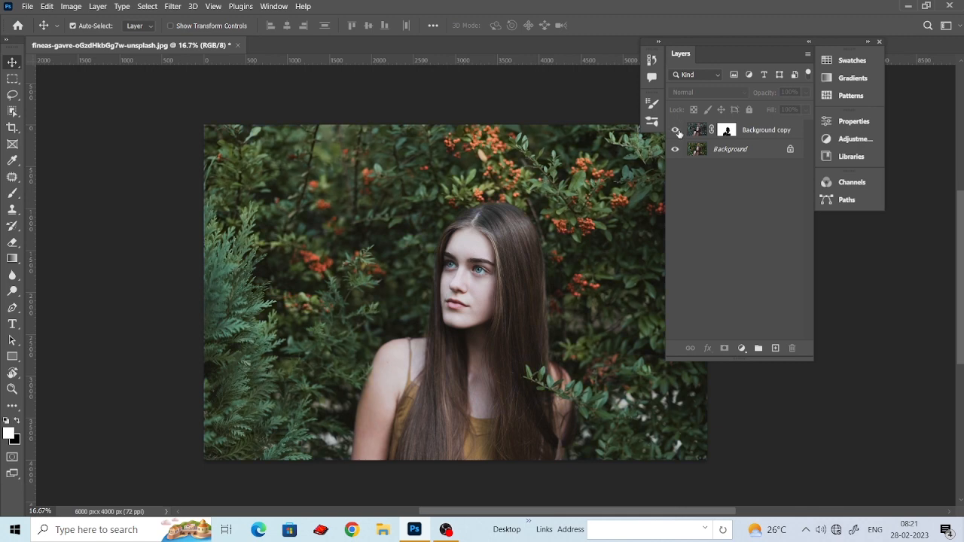
Duplicate the Background layer and merge the duplicate with the masked Background copy layer
click(758, 131)
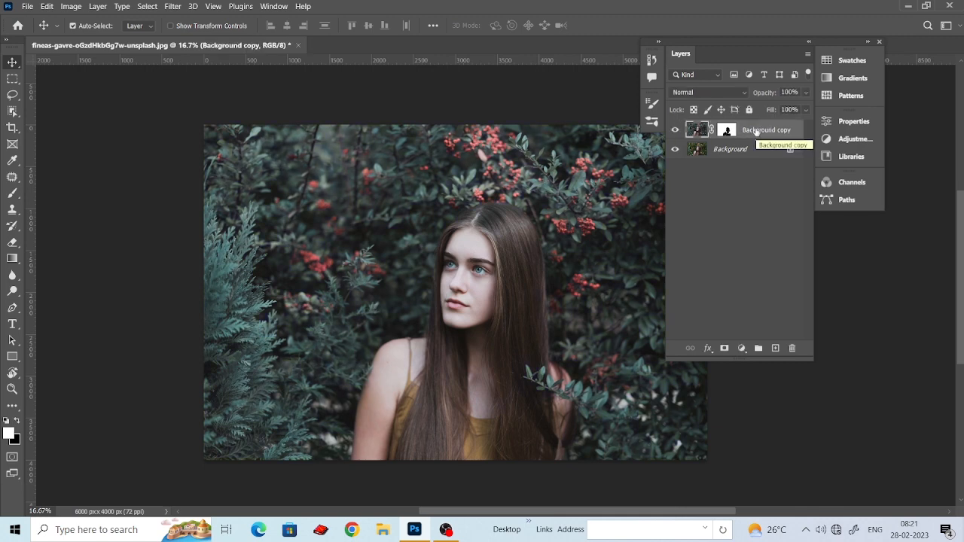
drag(763, 152, 776, 346)
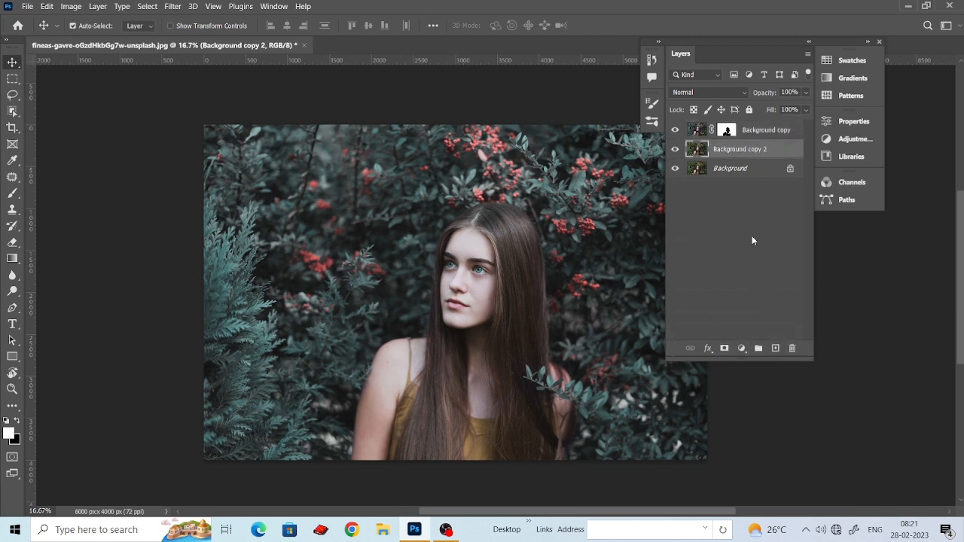
shift+click(749, 132)
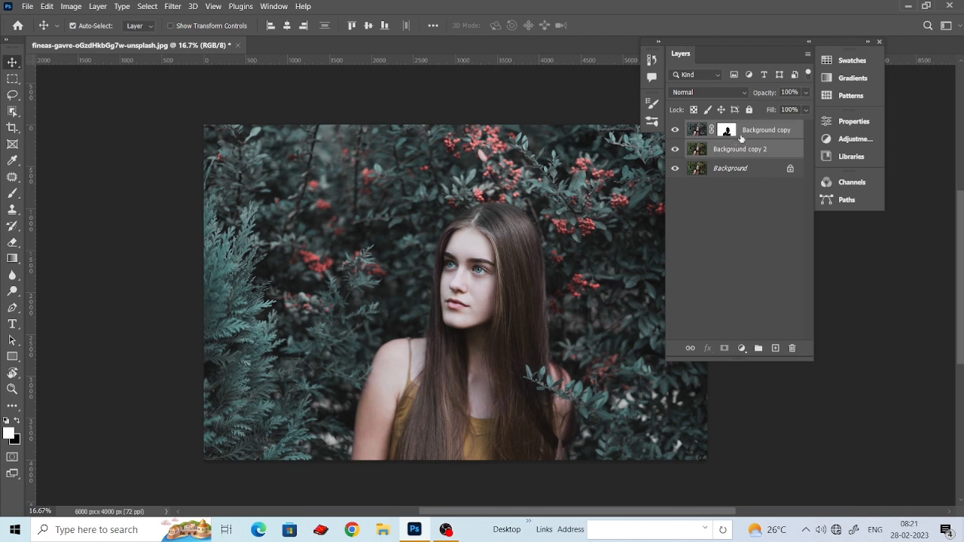
right_click(741, 138)
click(768, 373)
Duplicate the merged layer and add a Levels adjustment layer with RGB input levels of 8 and 237
drag(740, 134, 775, 348)
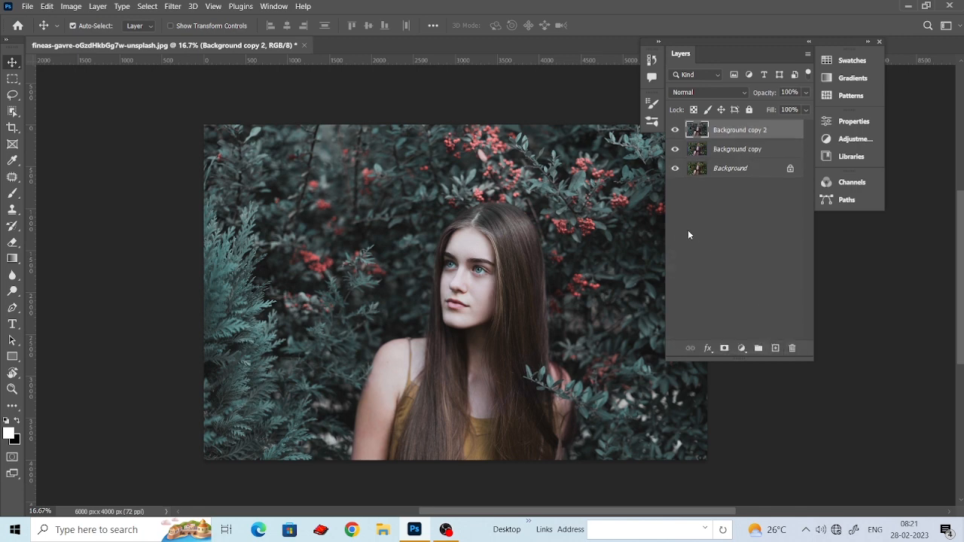
click(743, 348)
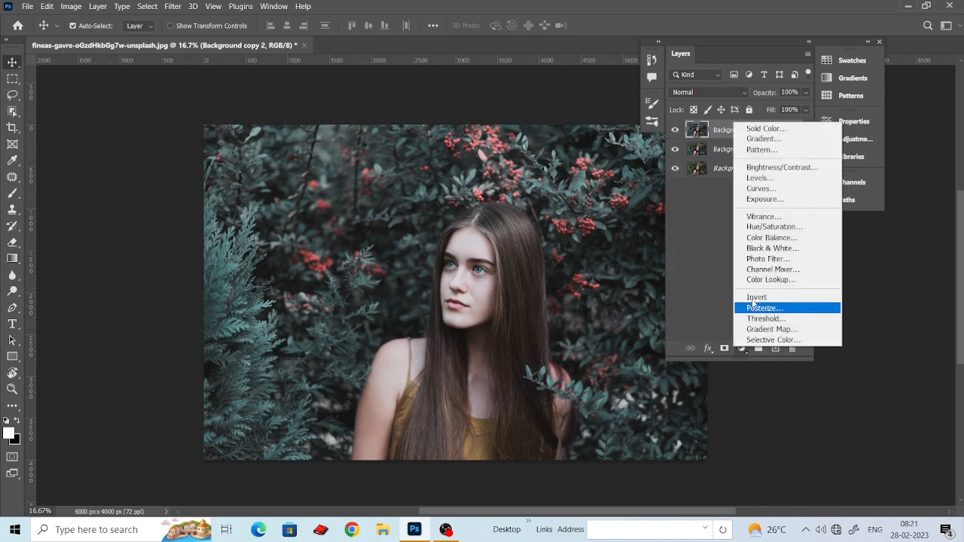
click(760, 178)
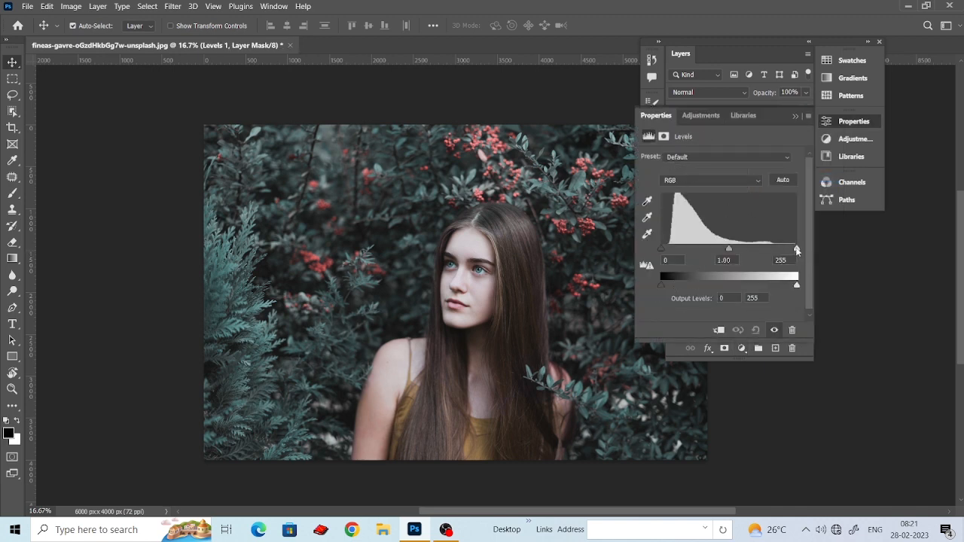
mouse_move(797, 250)
mouse_down()
mouse_move(785, 248)
mouse_move(792, 250)
mouse_up()
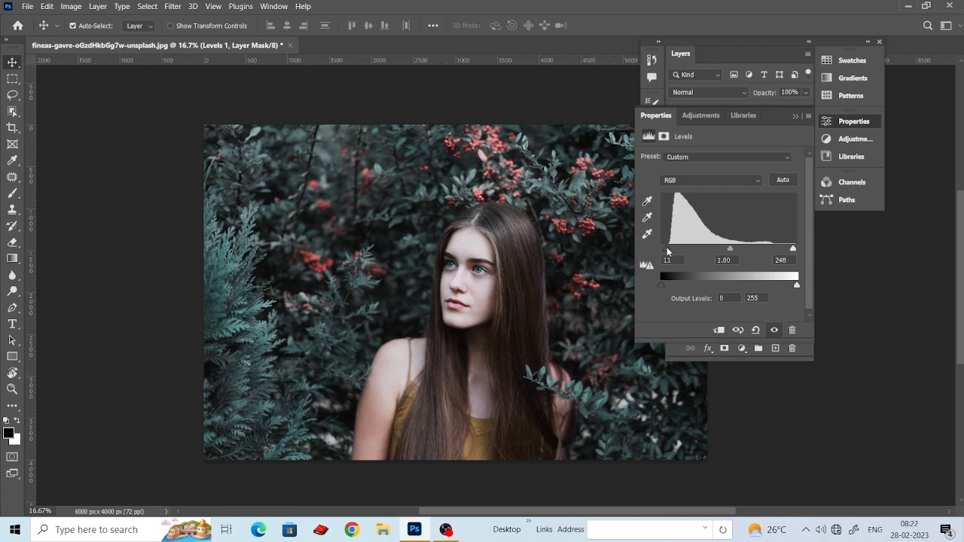
drag(796, 249, 789, 250)
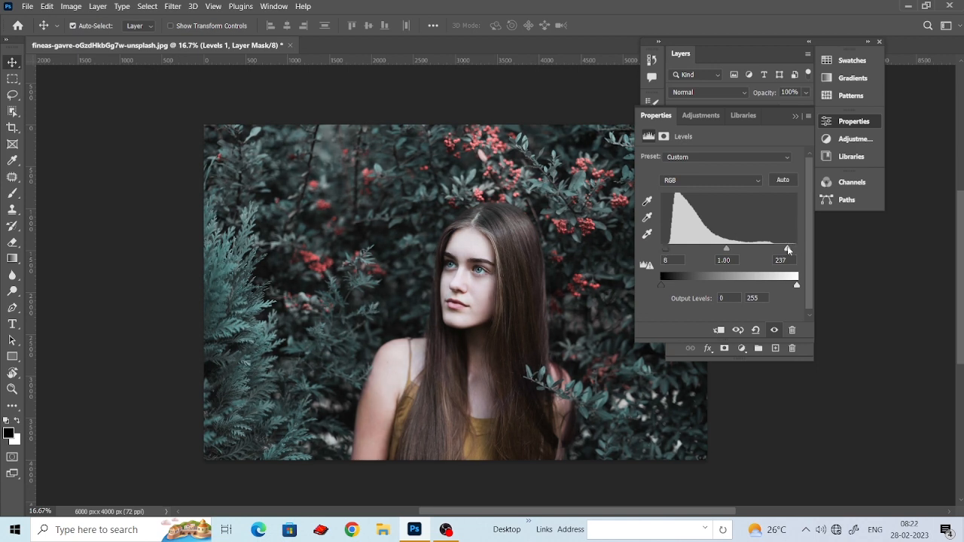
Try the Green channel's white input level in the Levels adjustment and set the Blue channel's white input level to 241
click(696, 179)
click(699, 207)
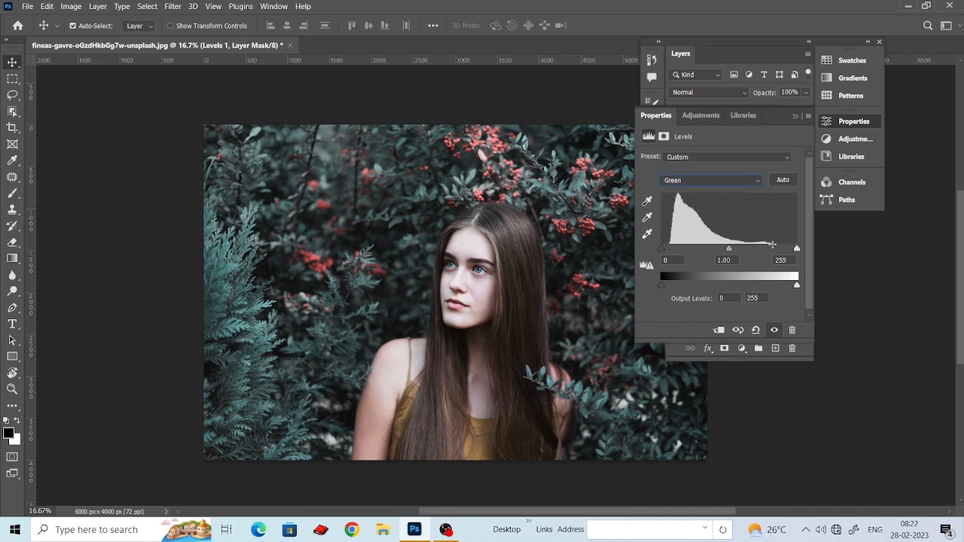
drag(798, 249, 796, 249)
click(706, 180)
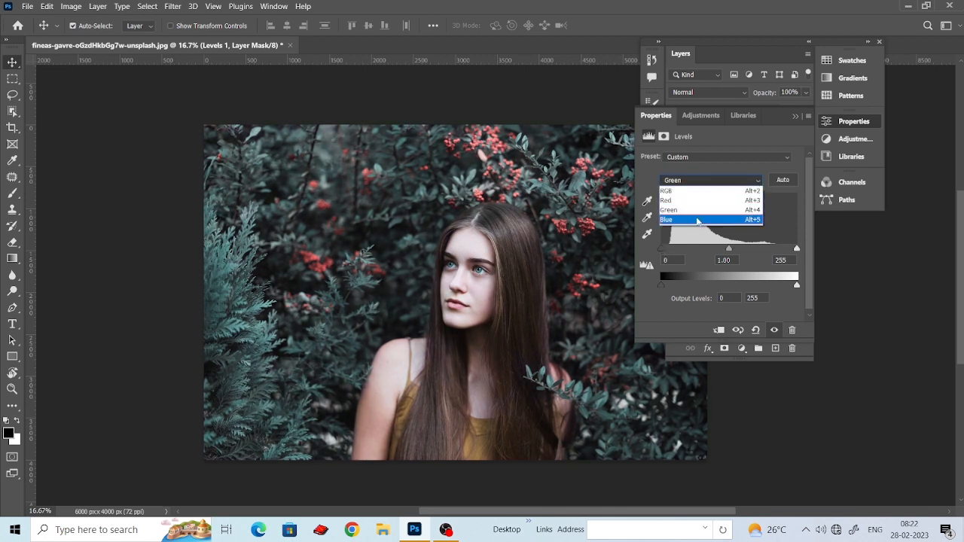
click(702, 217)
drag(796, 251, 792, 250)
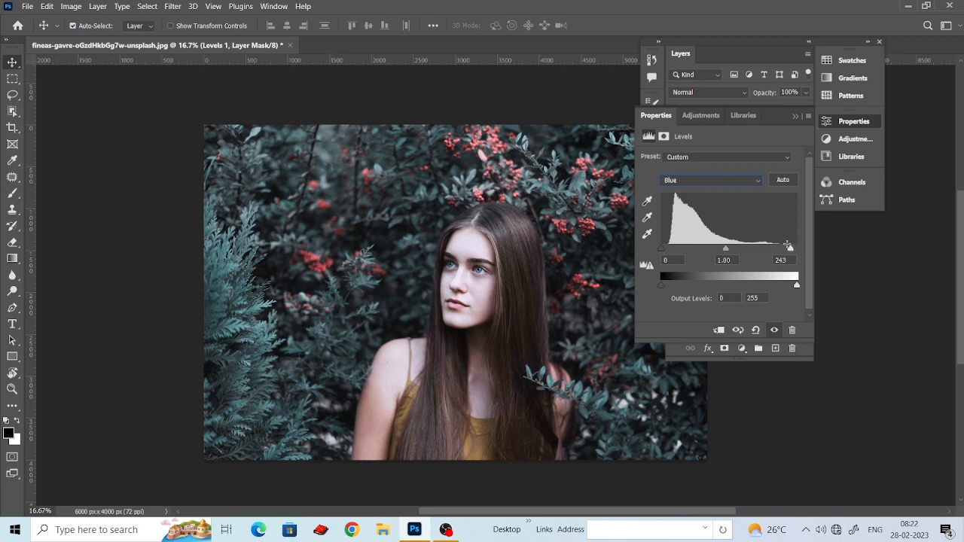
drag(790, 249, 789, 247)
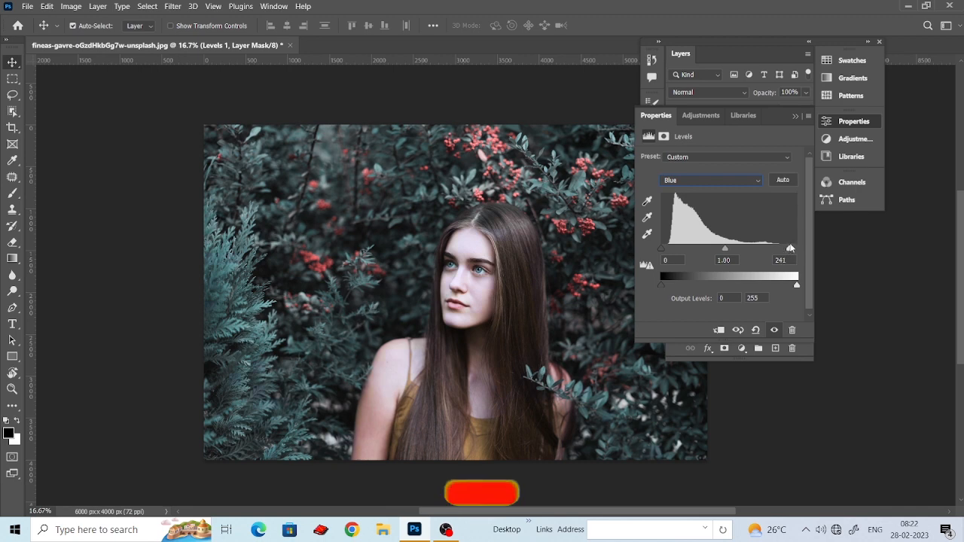
click(808, 110)
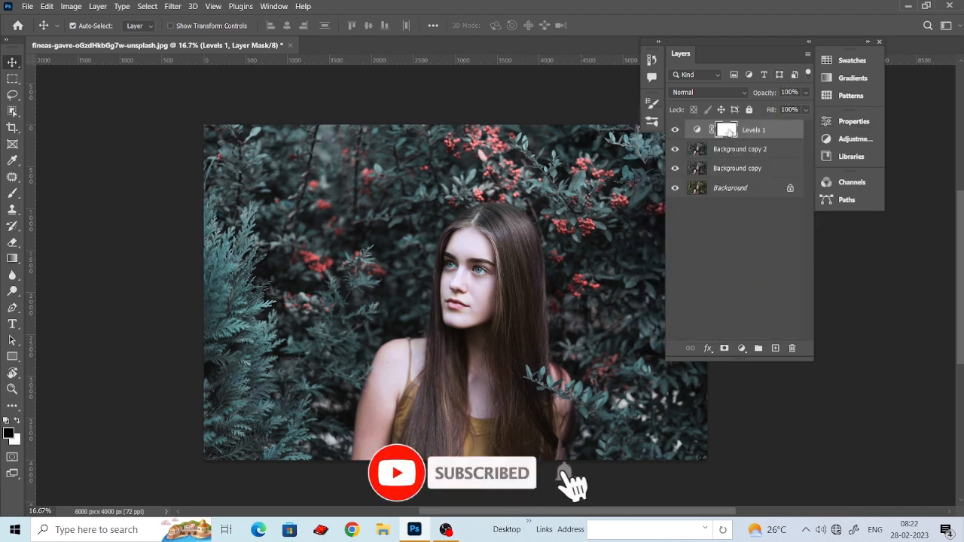
Switch the brush to Soft Round and paint black over the woman's face and body on the Levels 1 mask
key(b)
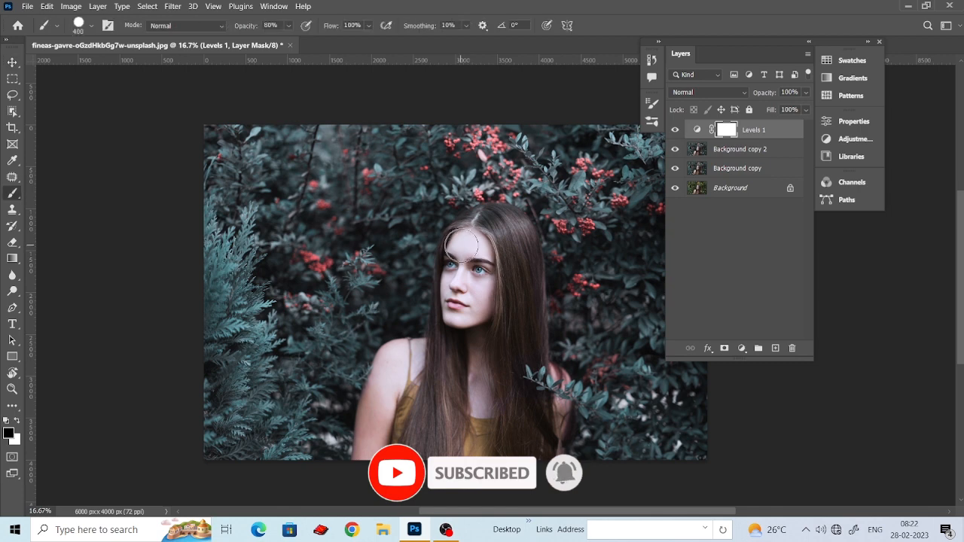
mouse_move(469, 269)
mouse_down()
mouse_move(489, 250)
mouse_move(462, 263)
mouse_up()
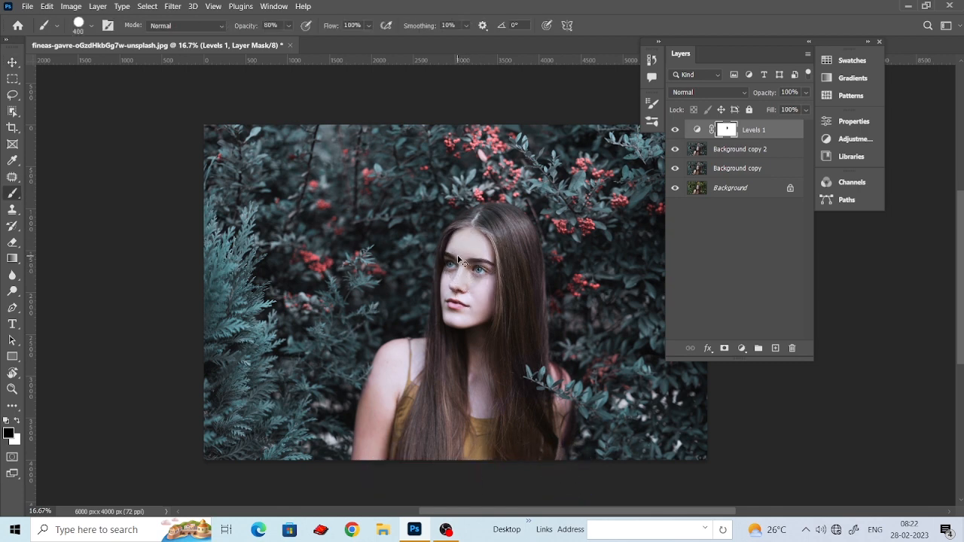
key(ctrl+z)
click(88, 30)
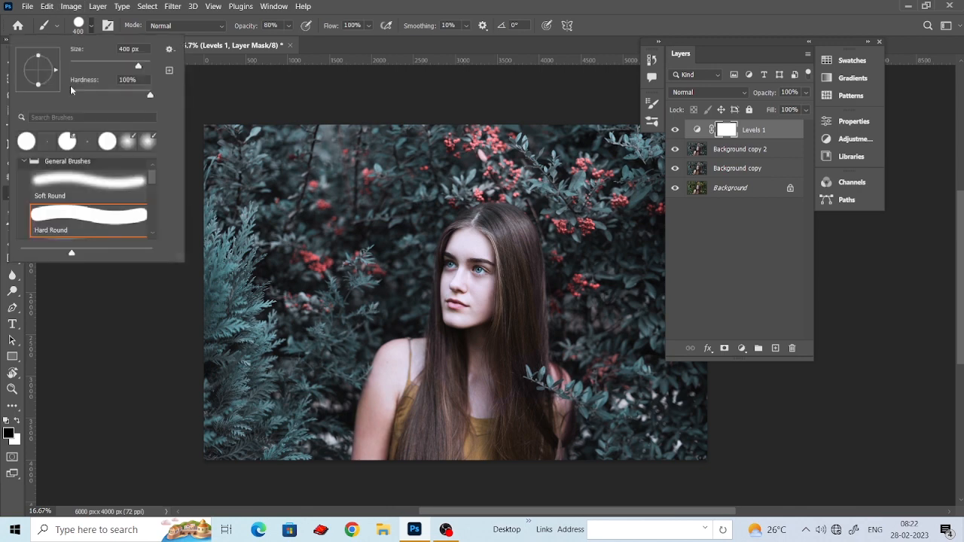
click(89, 183)
click(475, 241)
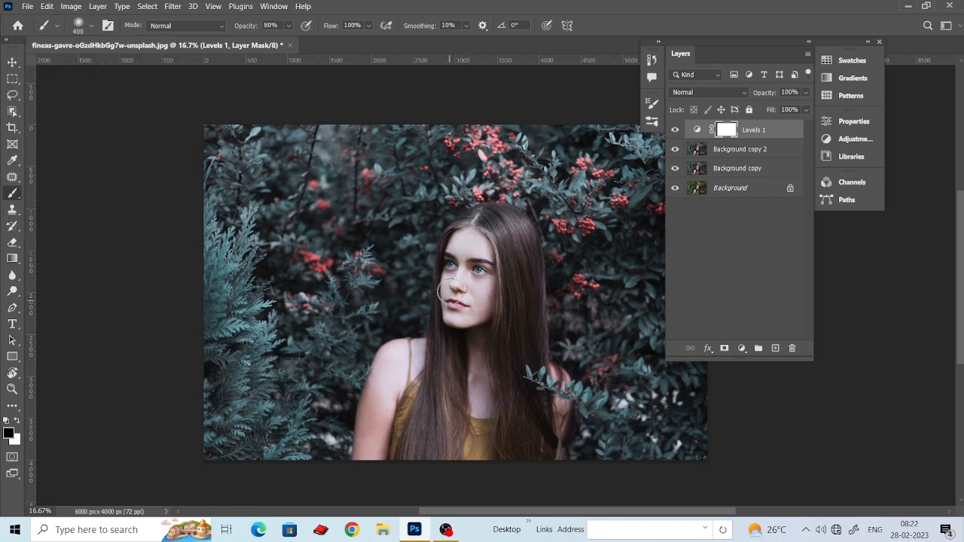
mouse_move(490, 401)
mouse_down()
mouse_move(466, 413)
mouse_move(455, 392)
mouse_move(403, 357)
mouse_move(385, 399)
mouse_up()
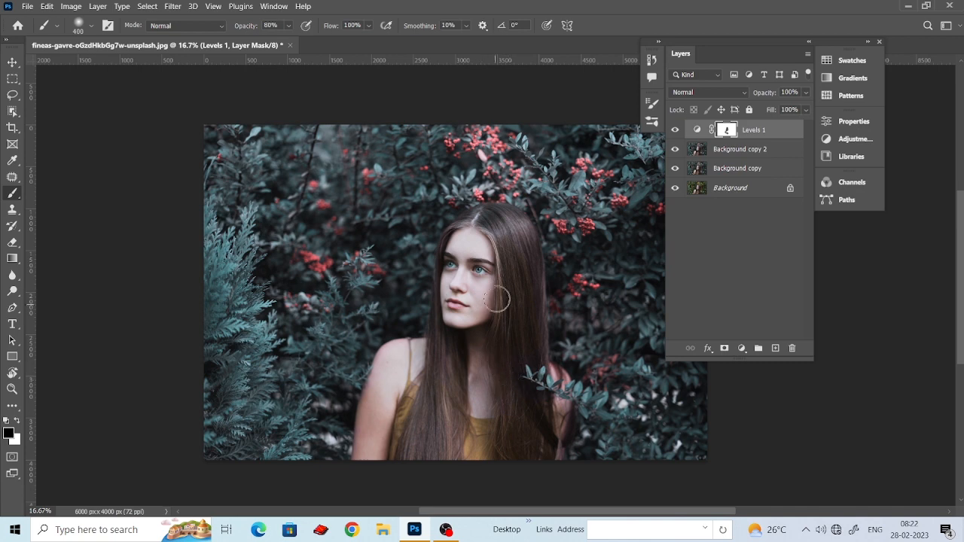
Brush white at 39% opacity over the woman's face on the Levels 1 mask to partly bring the adjustment back
scroll(494, 305, up, 1)
click(18, 420)
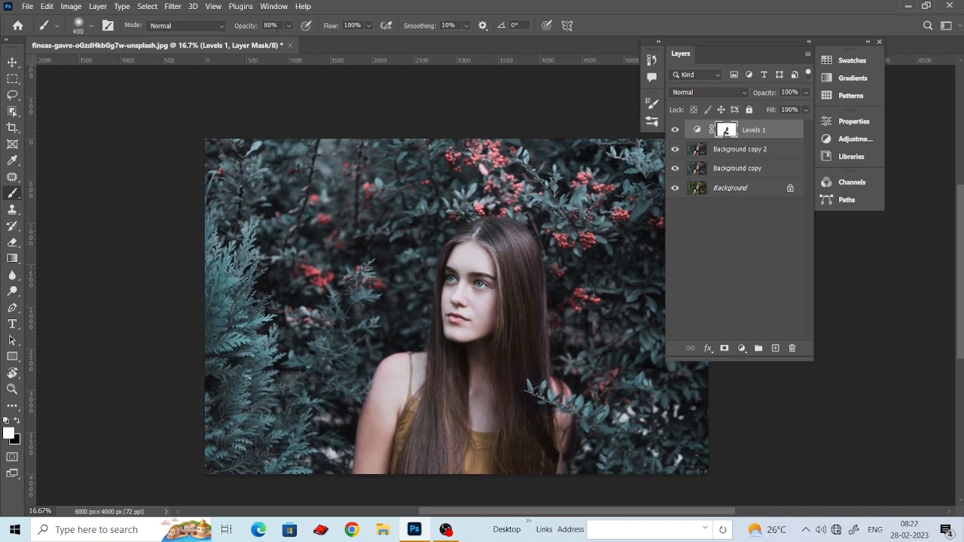
click(289, 25)
drag(303, 40, 276, 40)
click(479, 283)
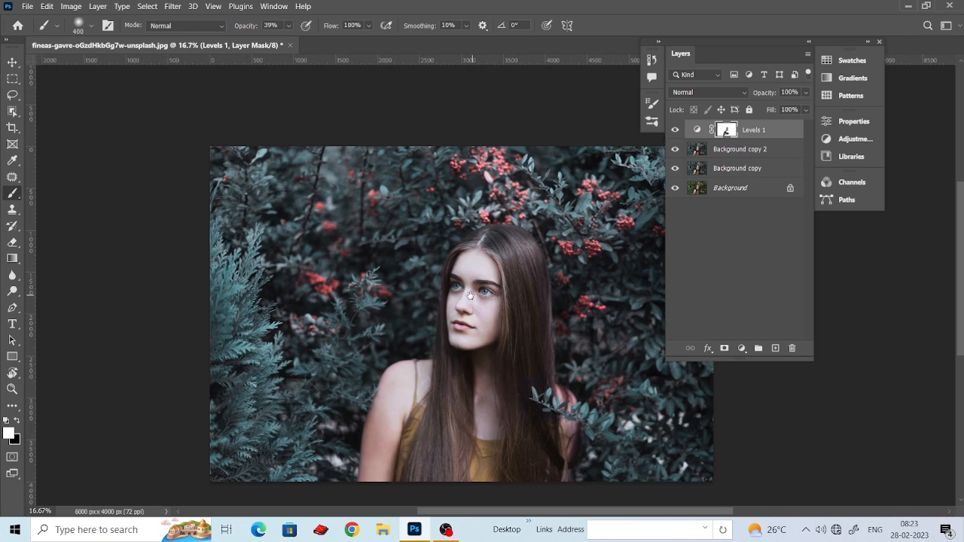
click(14, 63)
click(151, 158)
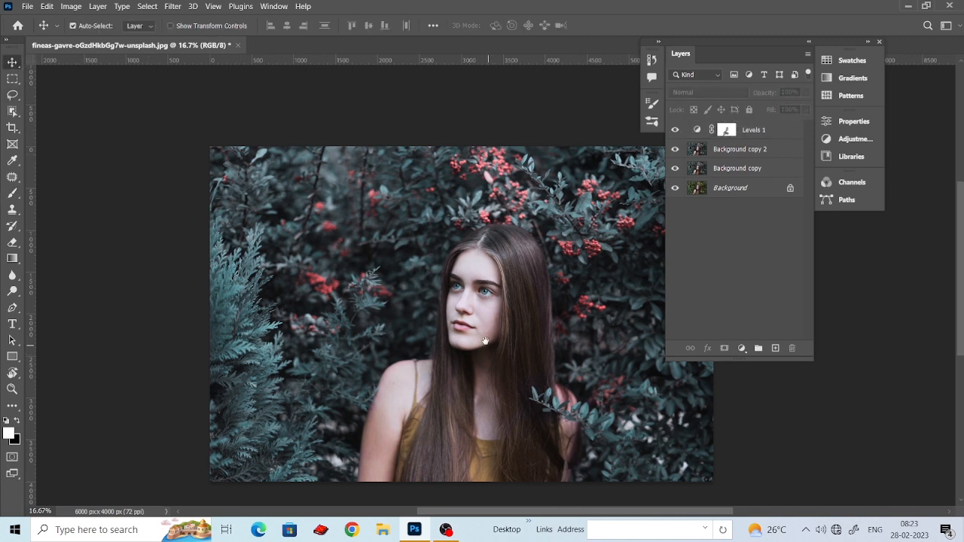
Add a Brightness/Contrast adjustment layer above Levels 1 and raise its contrast slightly
scroll(487, 340, down, 1)
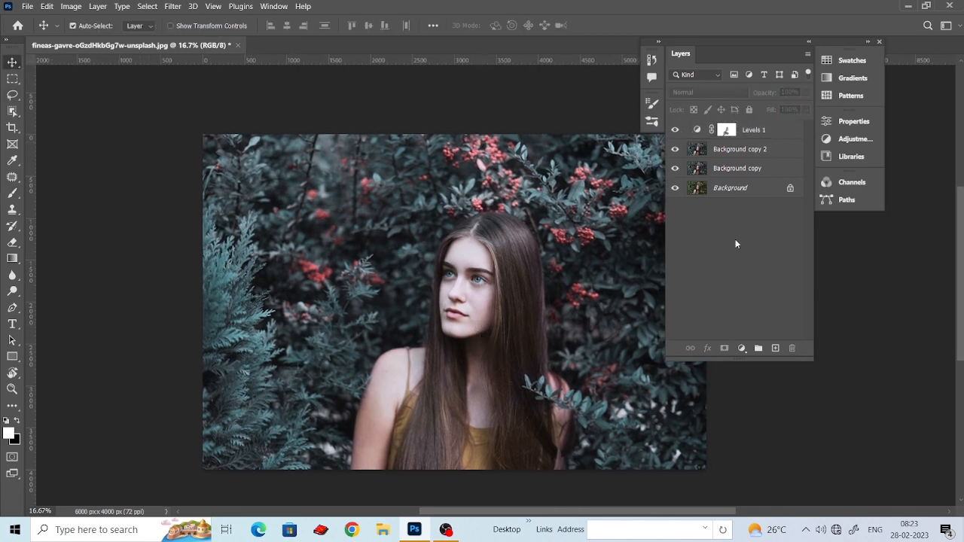
click(742, 349)
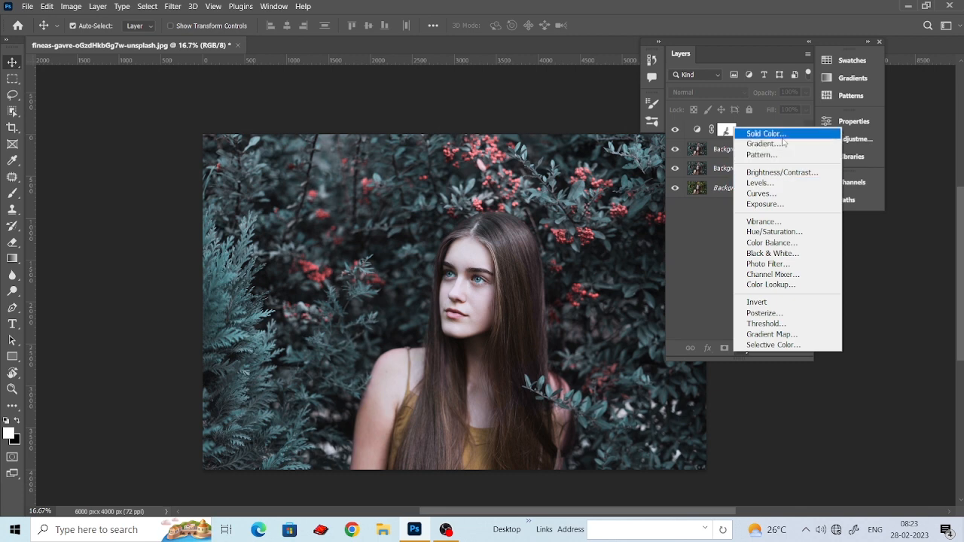
click(782, 172)
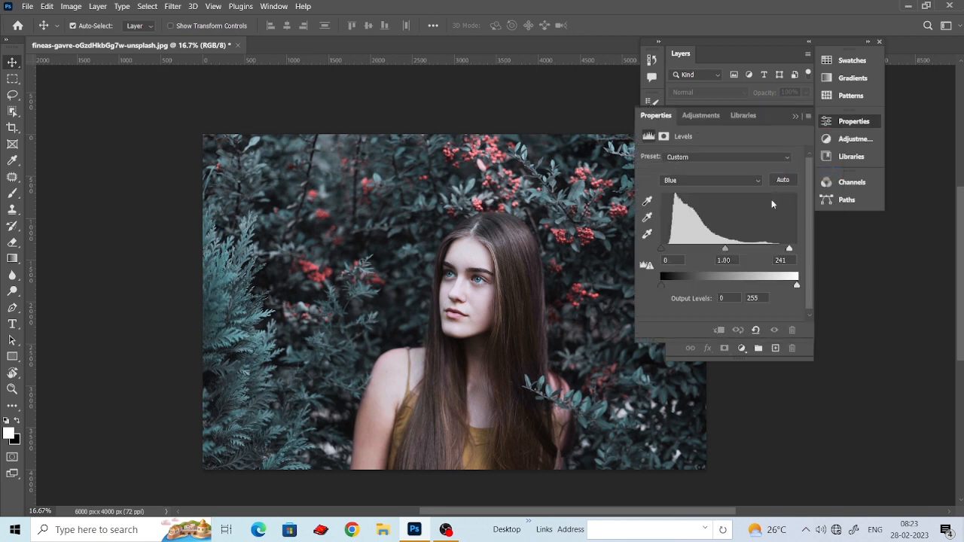
drag(719, 217, 733, 220)
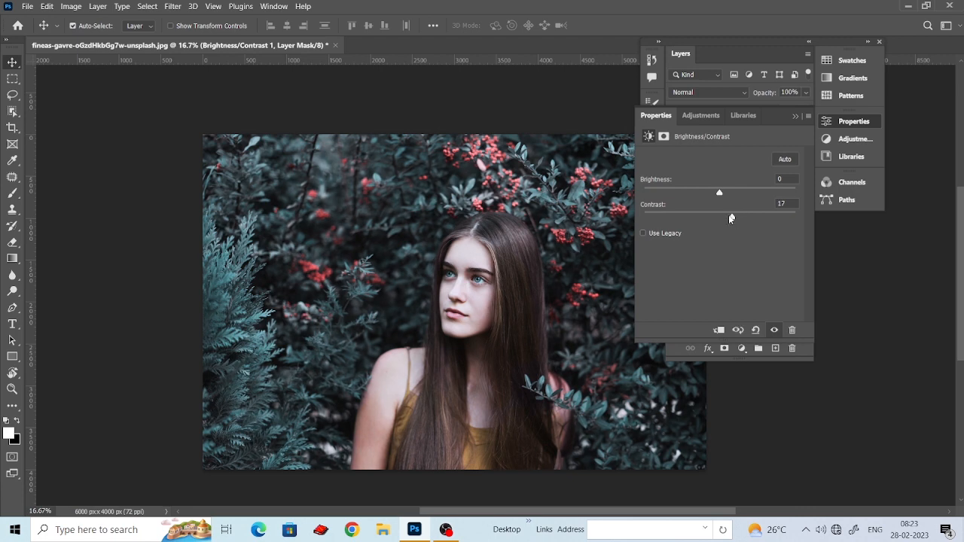
text(5)
click(133, 138)
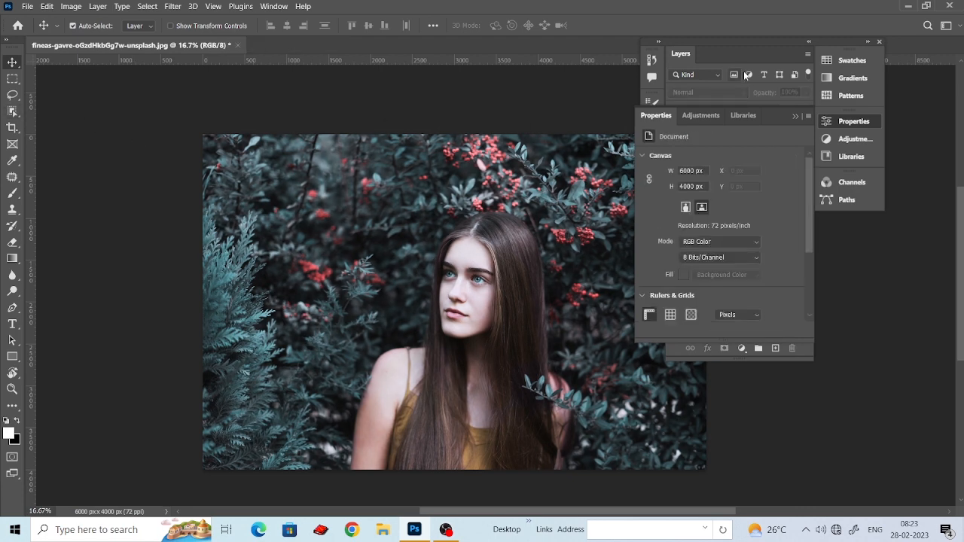
click(795, 116)
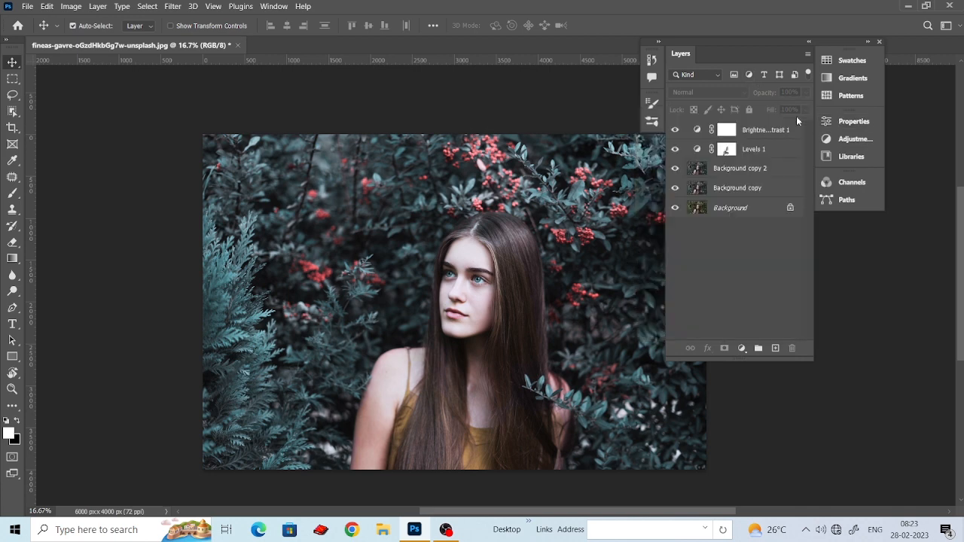
Merge Background copy 2, Levels 1 and the Brightness/Contrast adjustment into a single layer
click(766, 170)
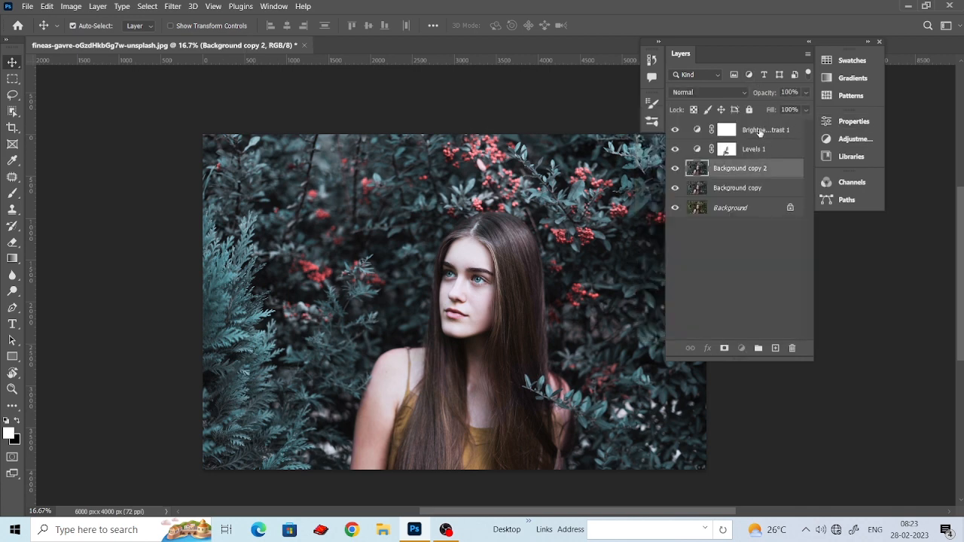
shift+click(759, 132)
right_click(760, 132)
click(796, 377)
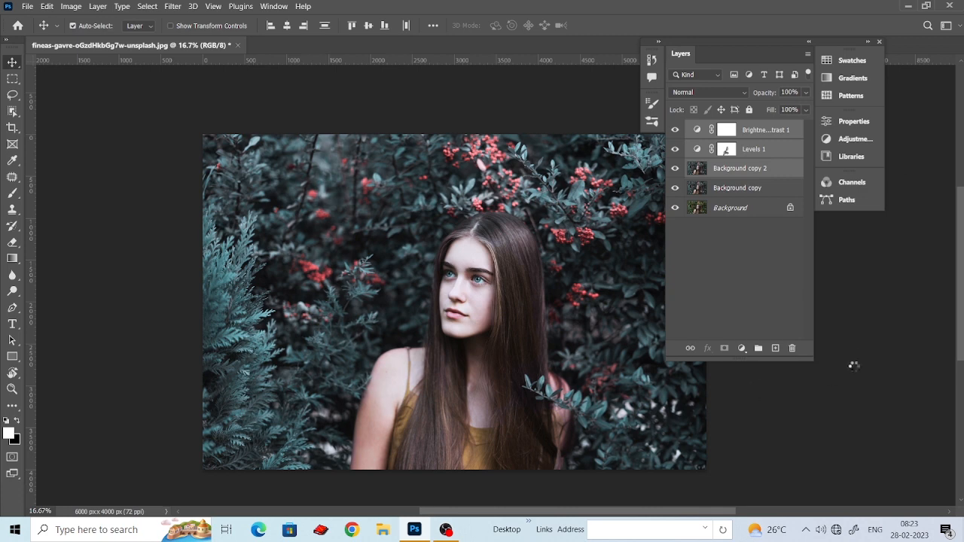
Compare the image with the merged Brightness/Contrast 1 layer hidden and shown, and duplicate that layer
click(675, 131)
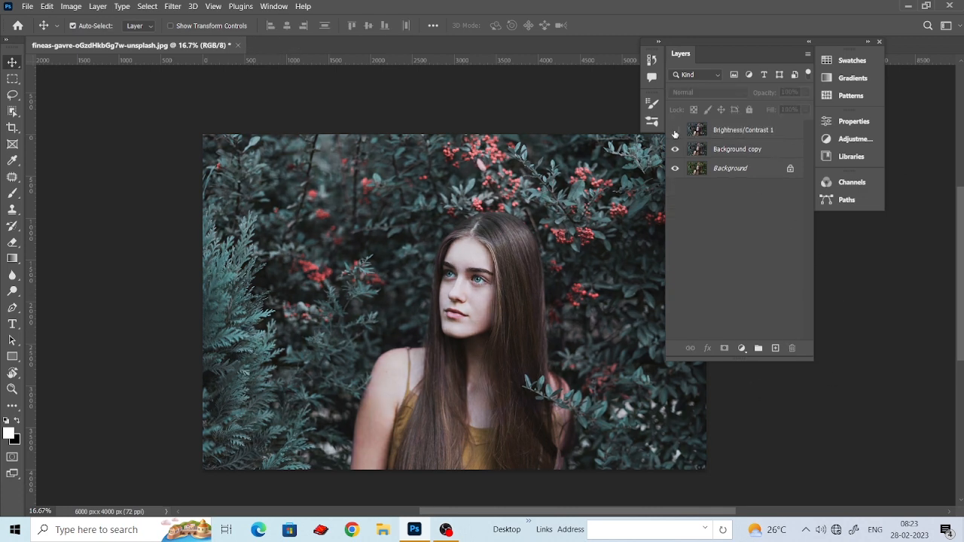
click(675, 132)
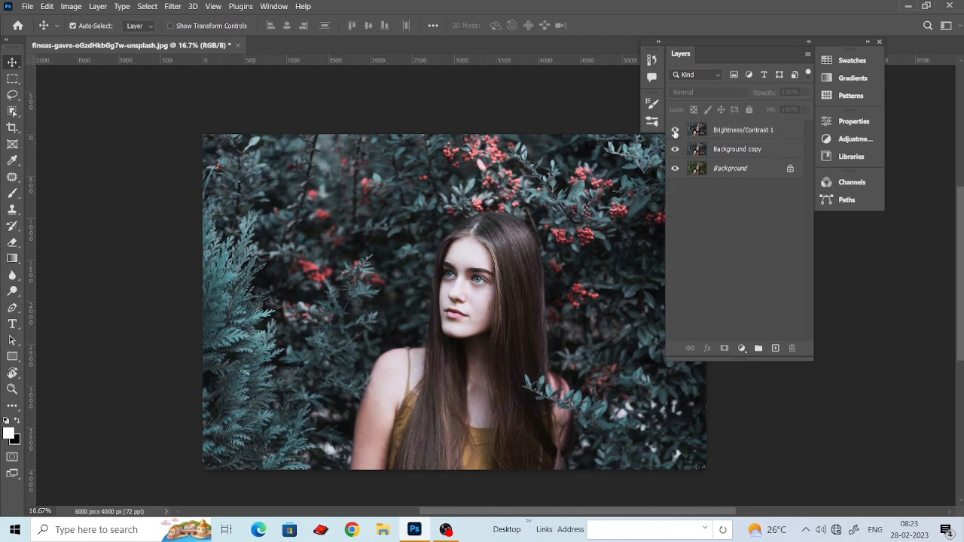
drag(723, 136, 775, 348)
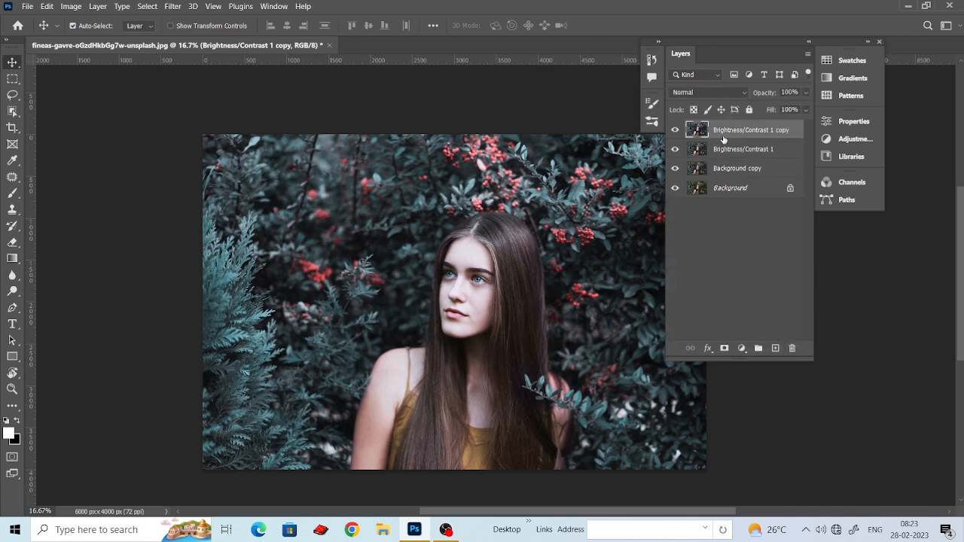
Open the Brightness/Contrast 1 copy layer in the Camera Raw Filter and set the basic contrast to +9
click(171, 6)
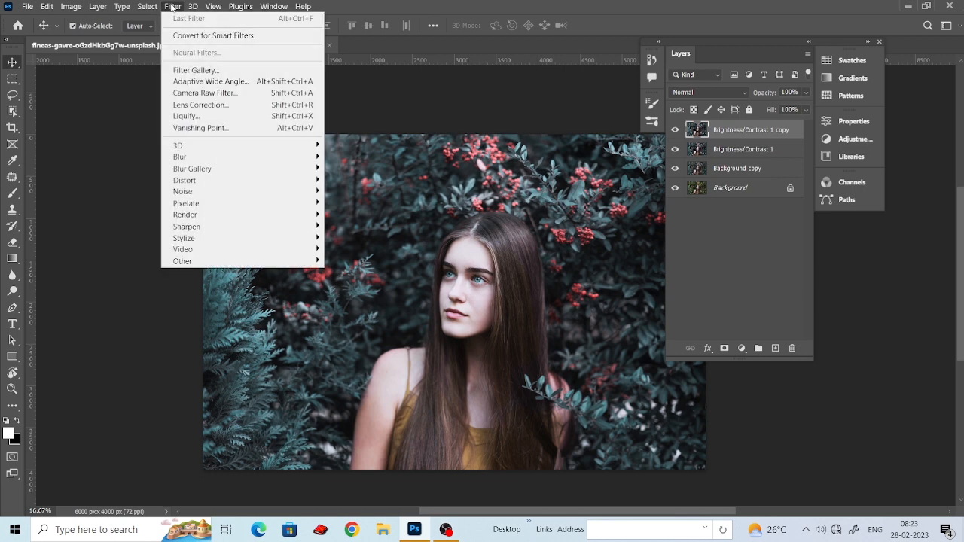
click(98, 6)
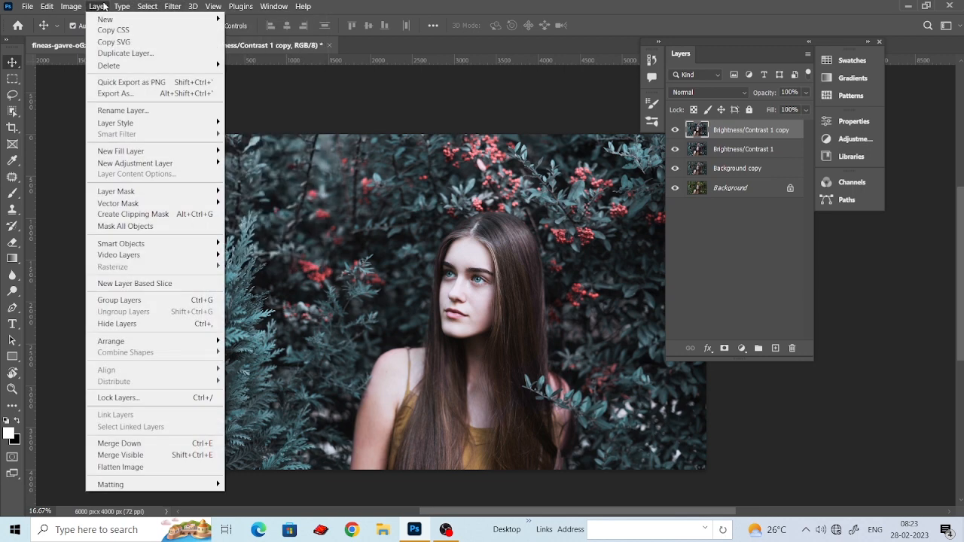
mouse_move(175, 6)
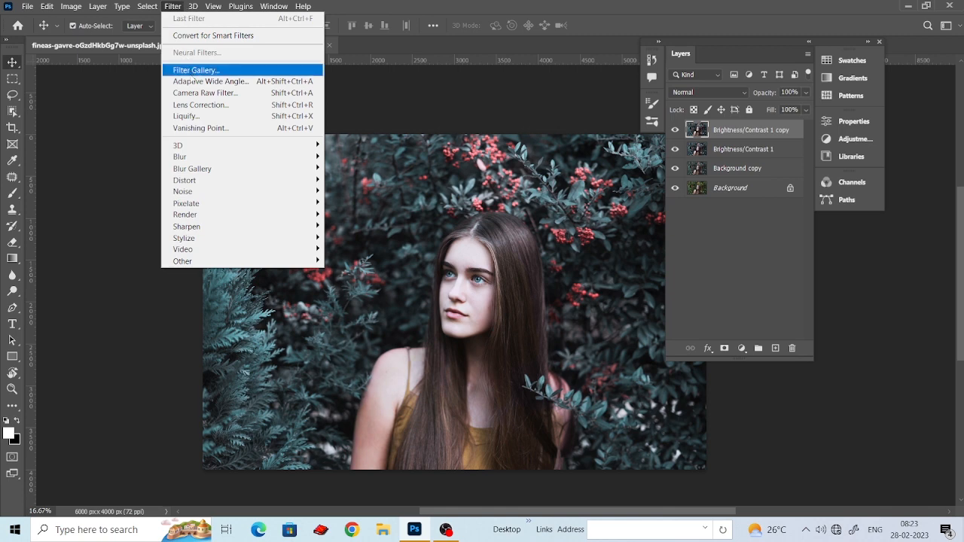
click(194, 93)
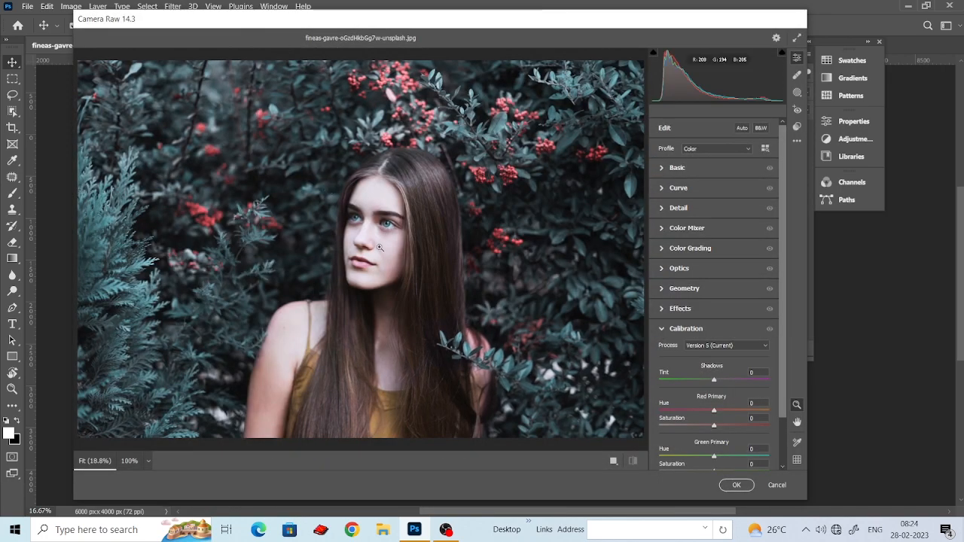
scroll(383, 246, down, 2)
scroll(388, 245, up, 4)
scroll(389, 245, down, 2)
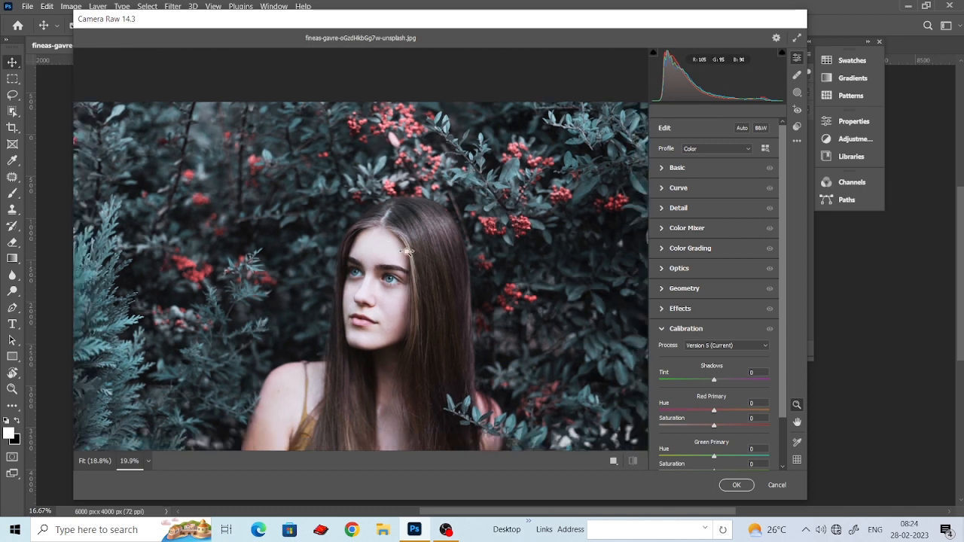
click(667, 167)
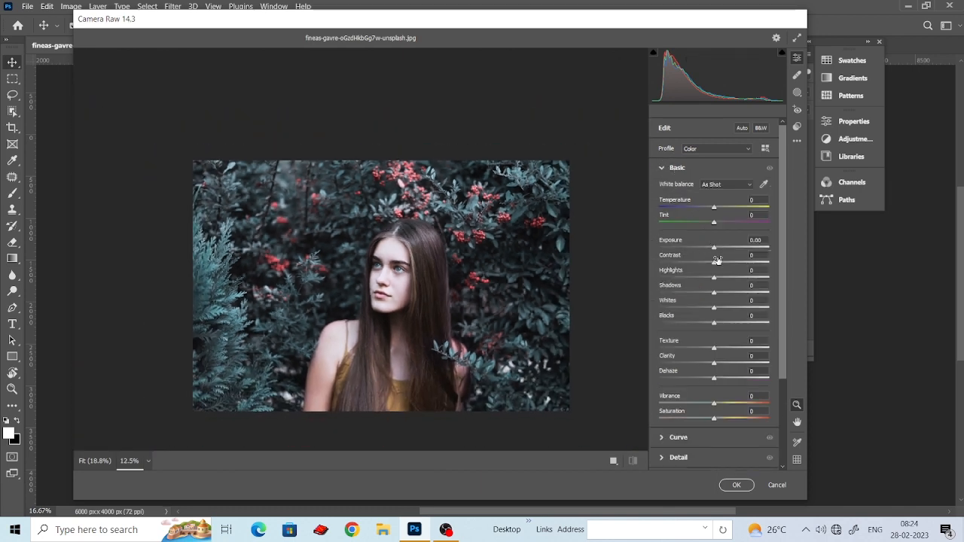
drag(714, 263, 718, 264)
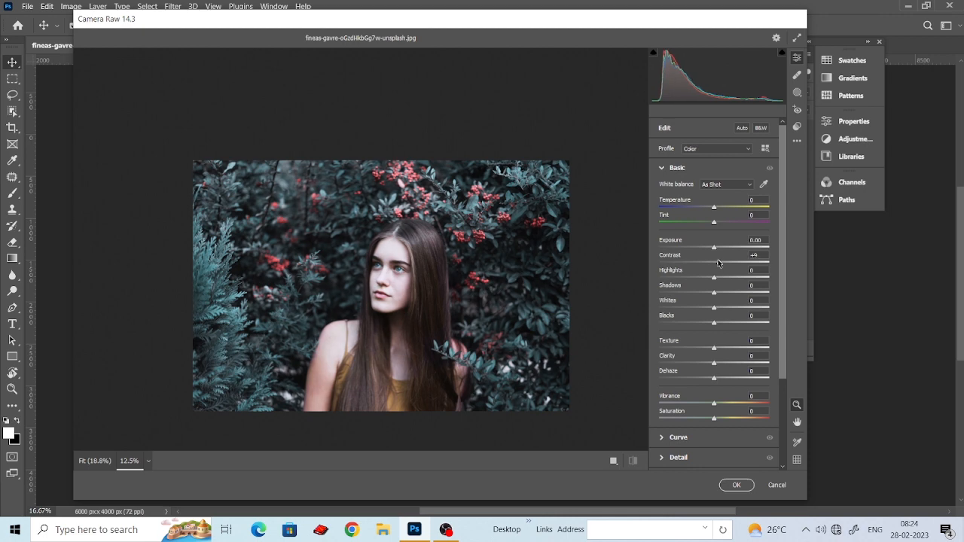
scroll(523, 257, up, 1)
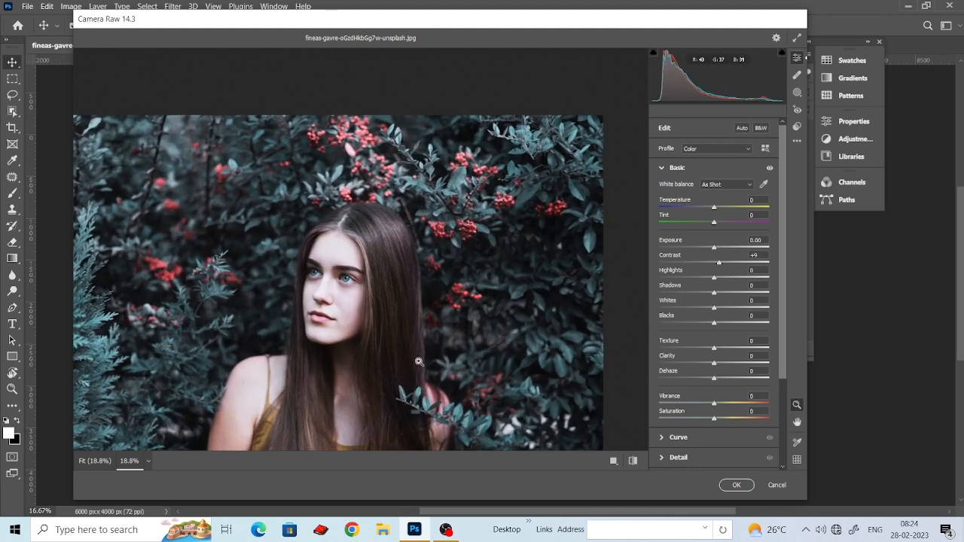
scroll(411, 340, down, 2)
scroll(408, 340, down, 1)
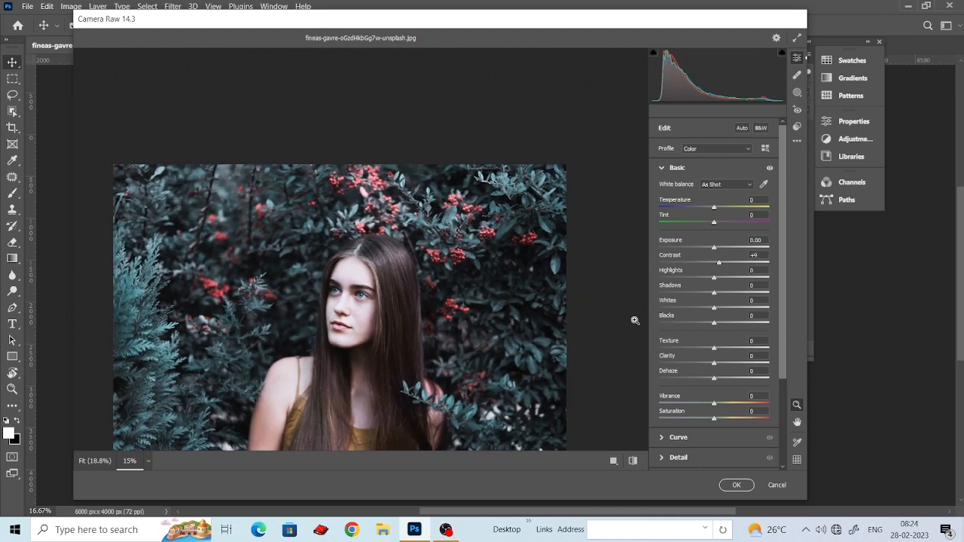
Set the Camera Raw basic tones to shadows +4, whites -40 and blacks -1
drag(714, 295, 715, 325)
scroll(348, 322, down, 1)
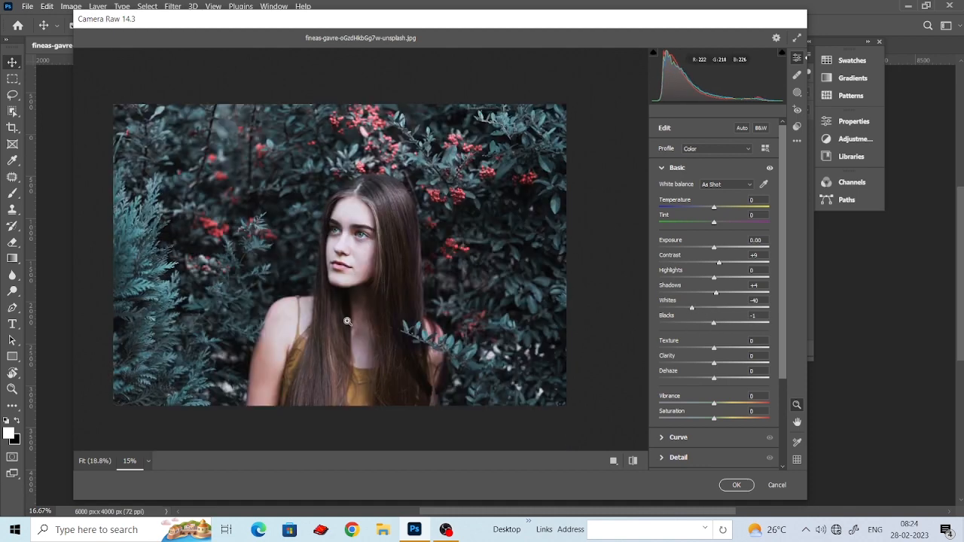
scroll(400, 325, down, 1)
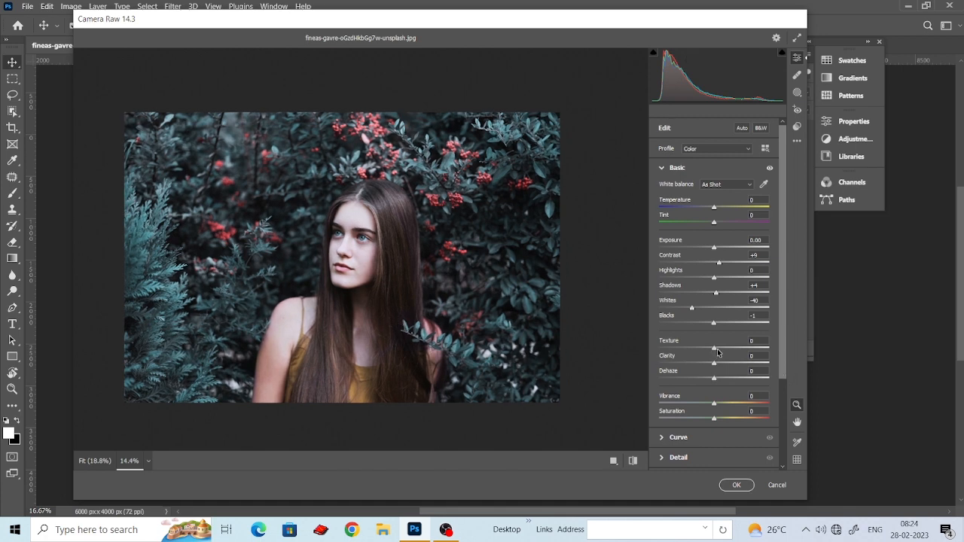
Set texture to +23, clarity to +14, dehaze to +5, vibrance to +8 and saturation to +2
mouse_move(714, 348)
mouse_down()
mouse_move(735, 354)
mouse_move(729, 360)
mouse_up()
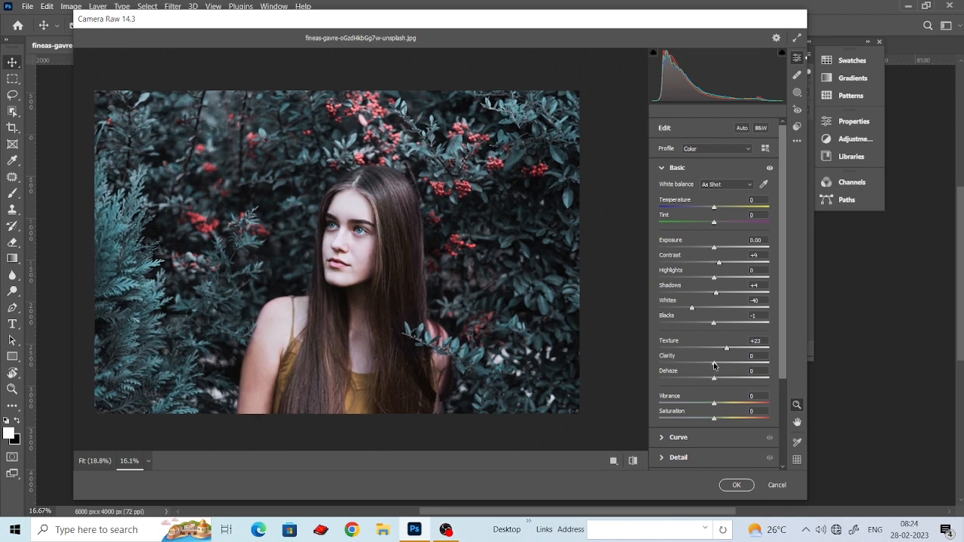
drag(714, 365, 728, 381)
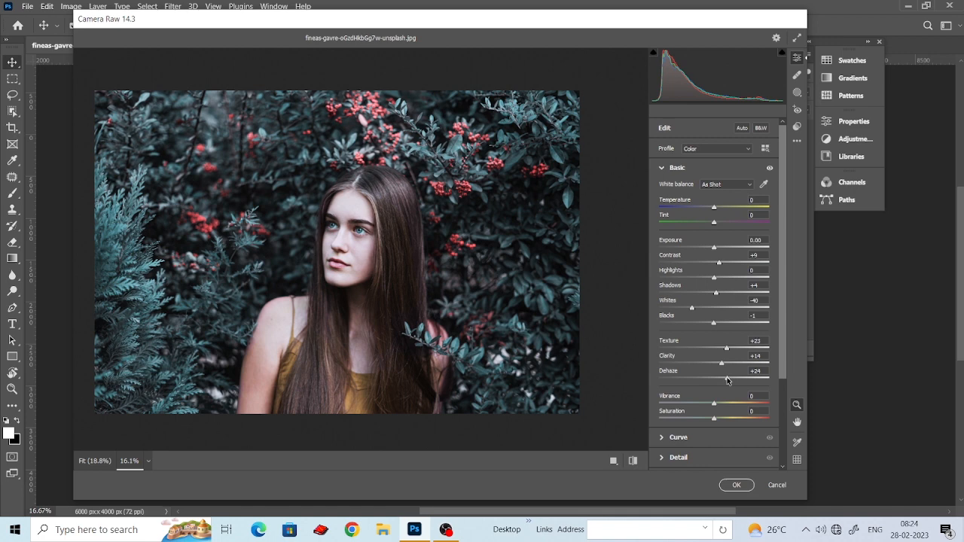
drag(728, 380, 715, 385)
click(718, 405)
drag(715, 385, 718, 405)
click(717, 418)
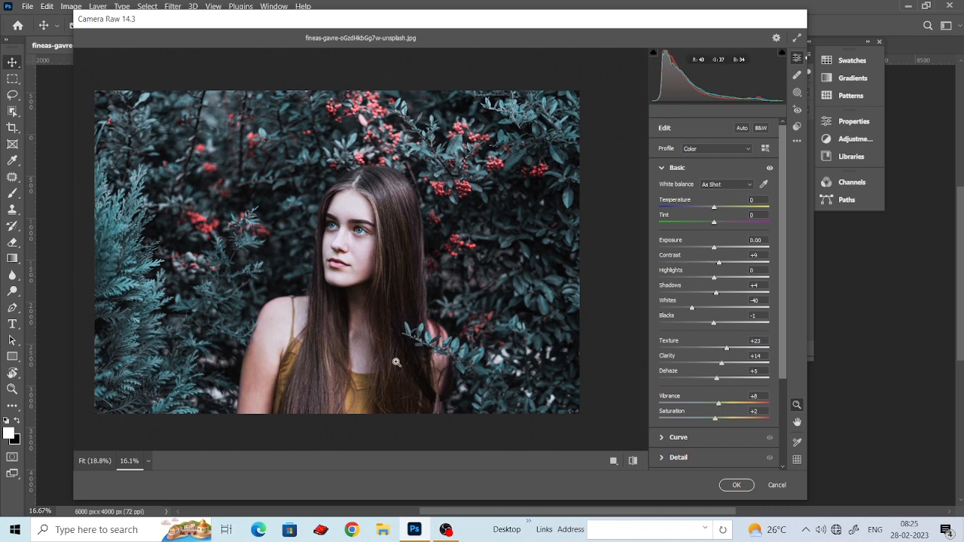
Set noise reduction to 41 and color noise reduction to 26, and compare the before and after views
click(664, 459)
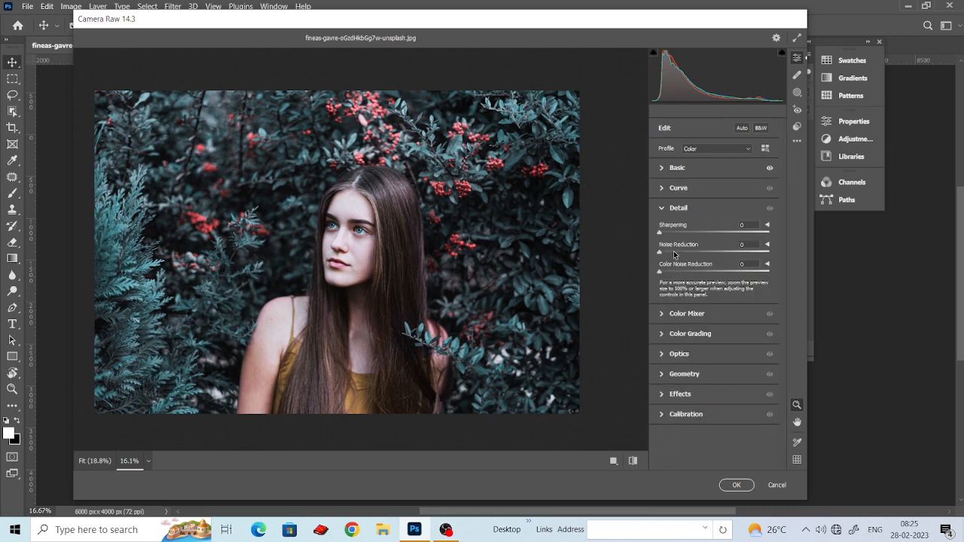
drag(676, 253, 704, 253)
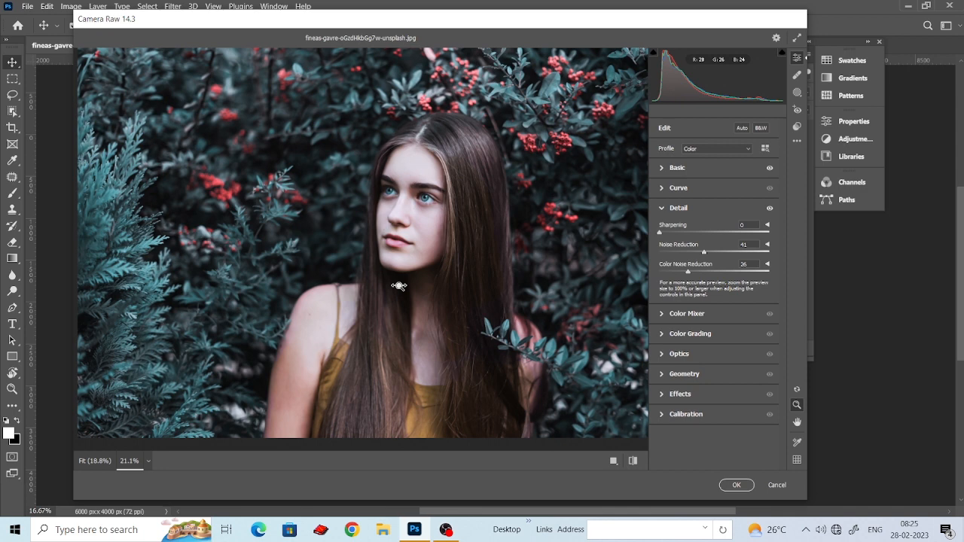
click(633, 461)
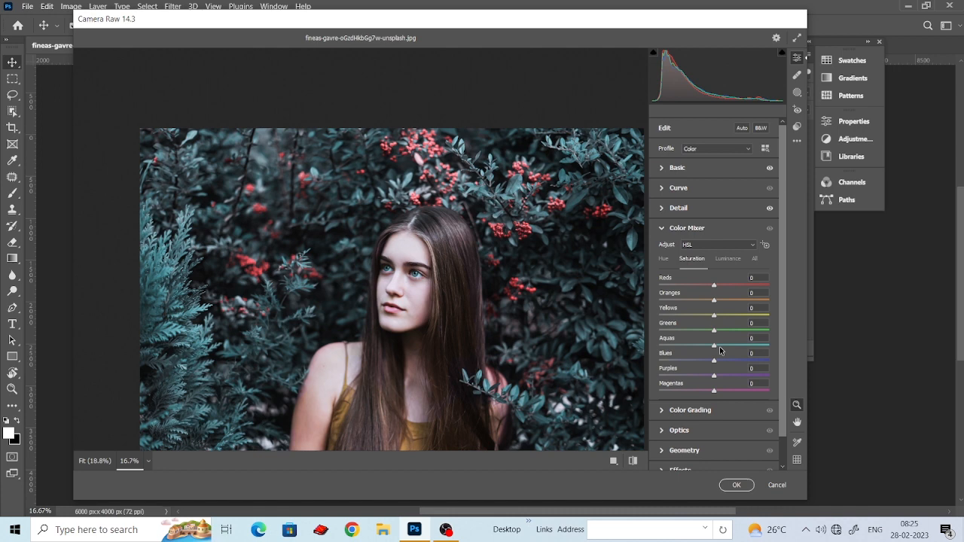
In the Color Mixer, raise aqua and yellow saturation, set hues to reds -36, aquas -100 and blues +19, and nudge the orange hue up
drag(714, 345, 739, 346)
drag(714, 315, 728, 315)
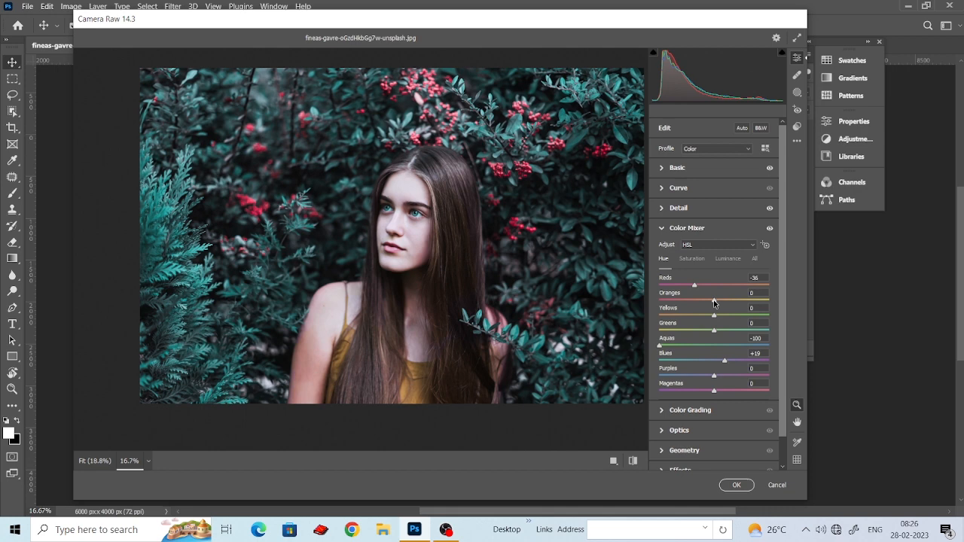
drag(714, 303, 716, 302)
Set the Optics vignette to -25 and the Effects vignetting to -16, and apply the Camera Raw filter
click(662, 431)
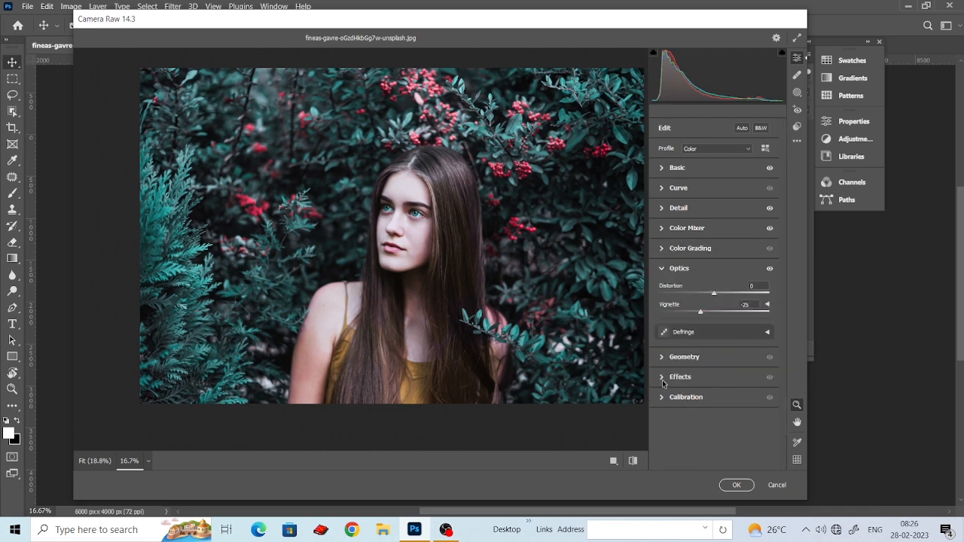
click(663, 377)
click(739, 487)
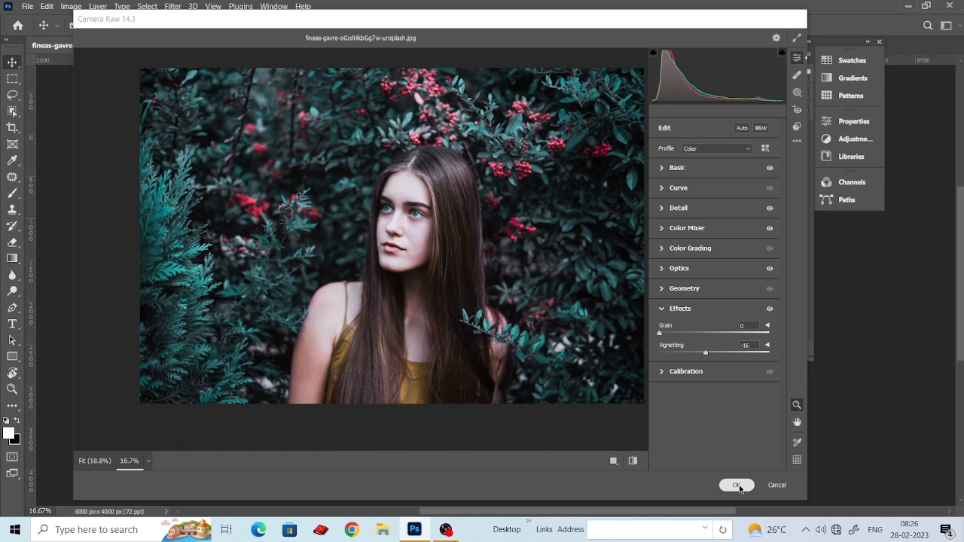
click(737, 486)
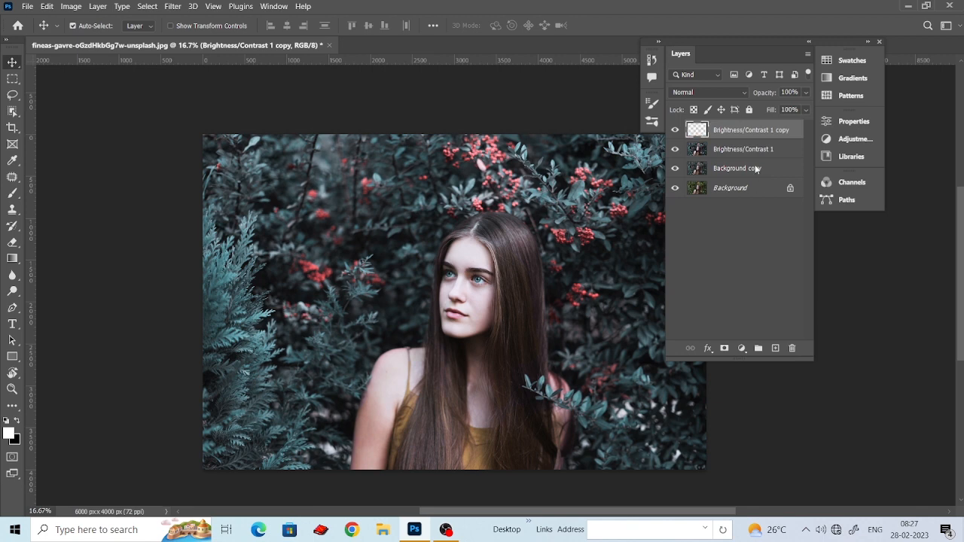
Render a 50-300mm Zoom lens flare at 72% brightness in the foliage to the upper left of the woman's head
click(170, 7)
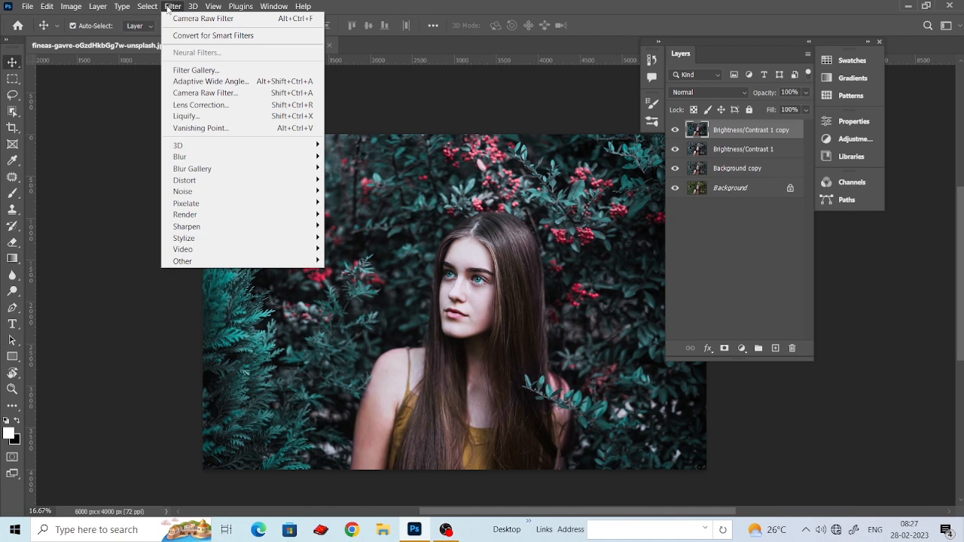
mouse_move(190, 218)
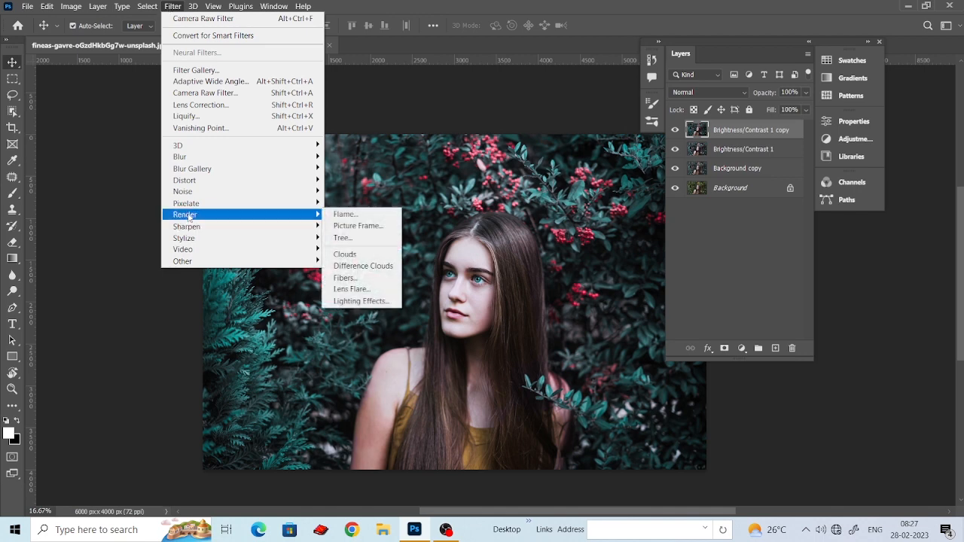
click(363, 290)
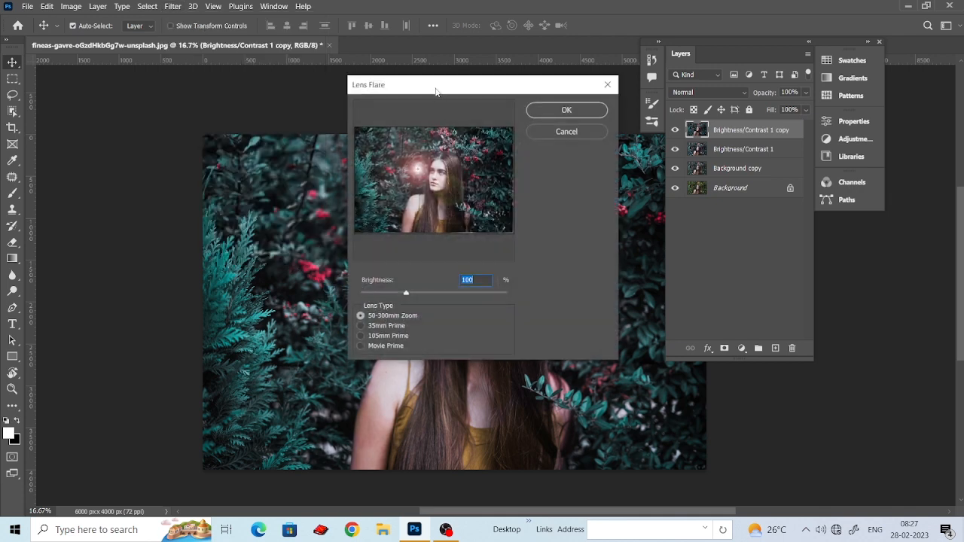
drag(436, 91, 717, 198)
drag(699, 280, 681, 256)
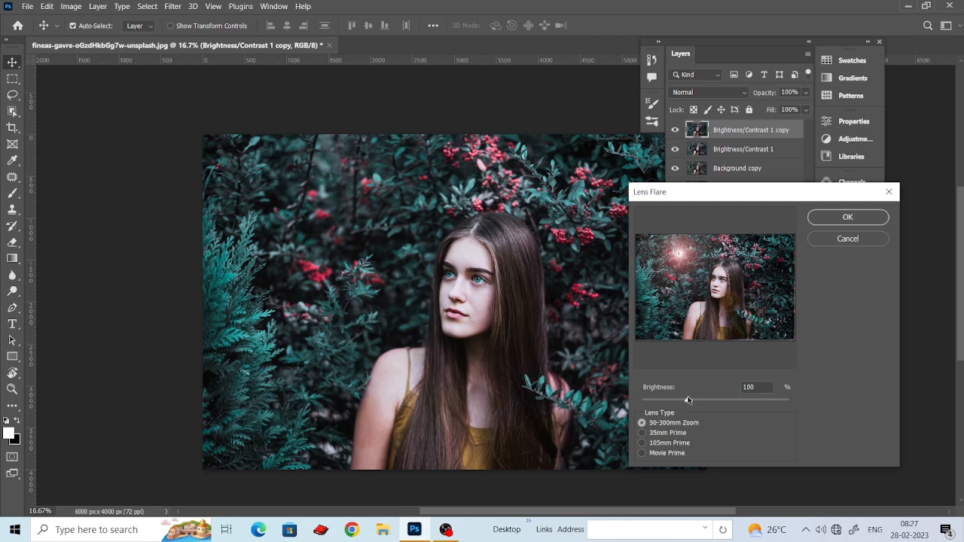
drag(688, 401, 674, 399)
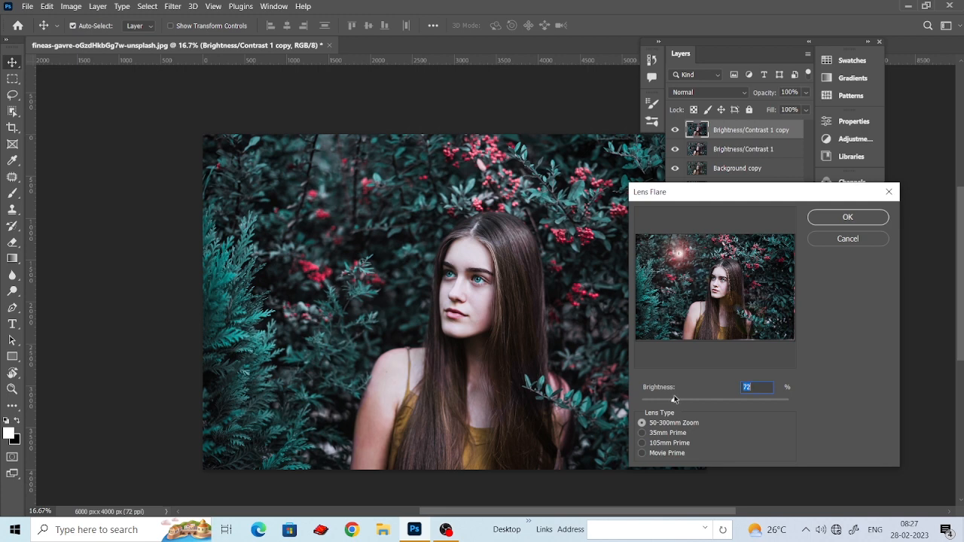
drag(722, 192, 675, 206)
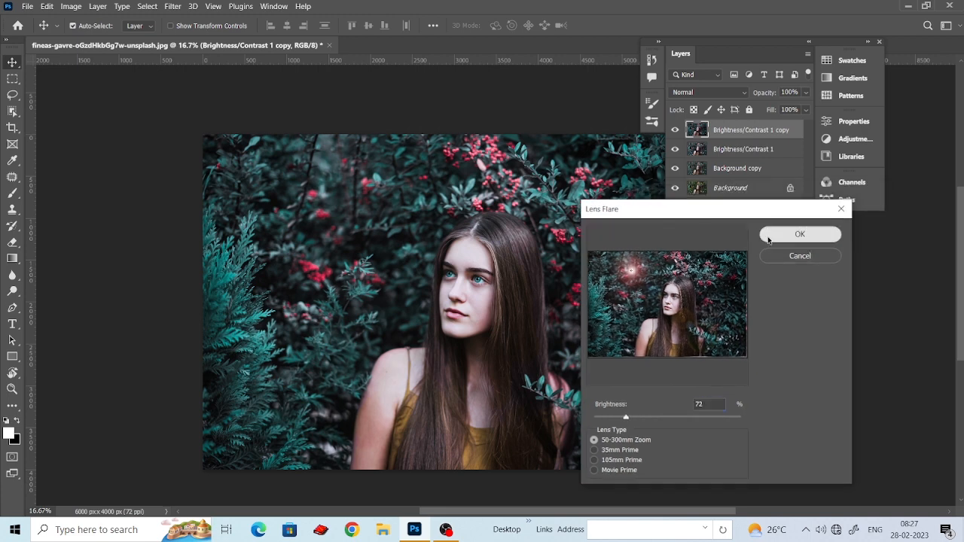
click(762, 235)
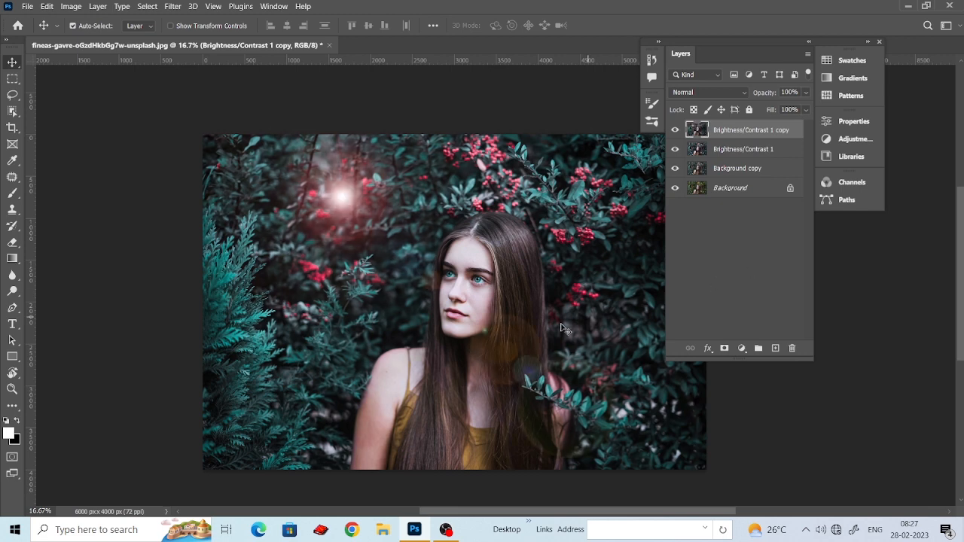
Merge Brightness/Contrast 1 copy, Brightness/Contrast 1 and Background copy into a single layer
scroll(553, 332, down, 1)
scroll(245, 321, up, 3)
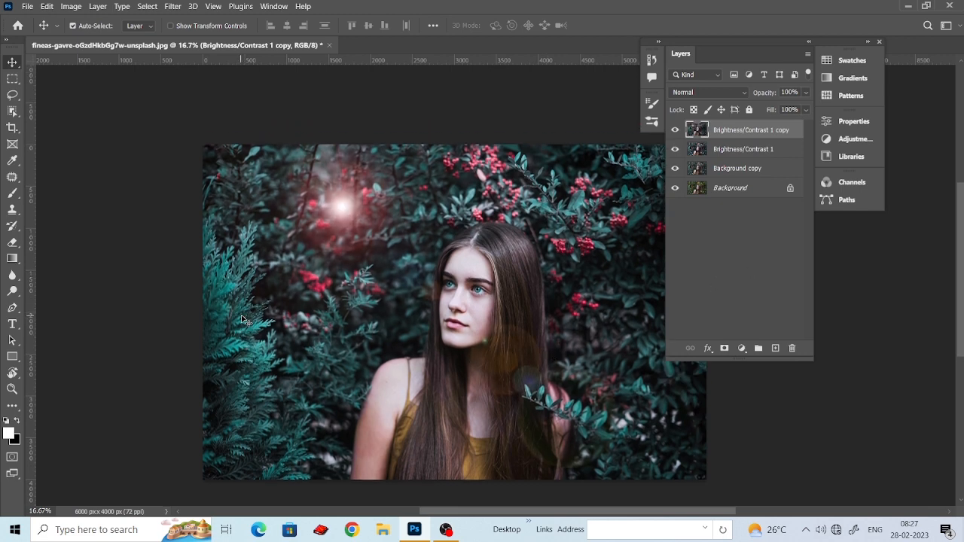
click(107, 137)
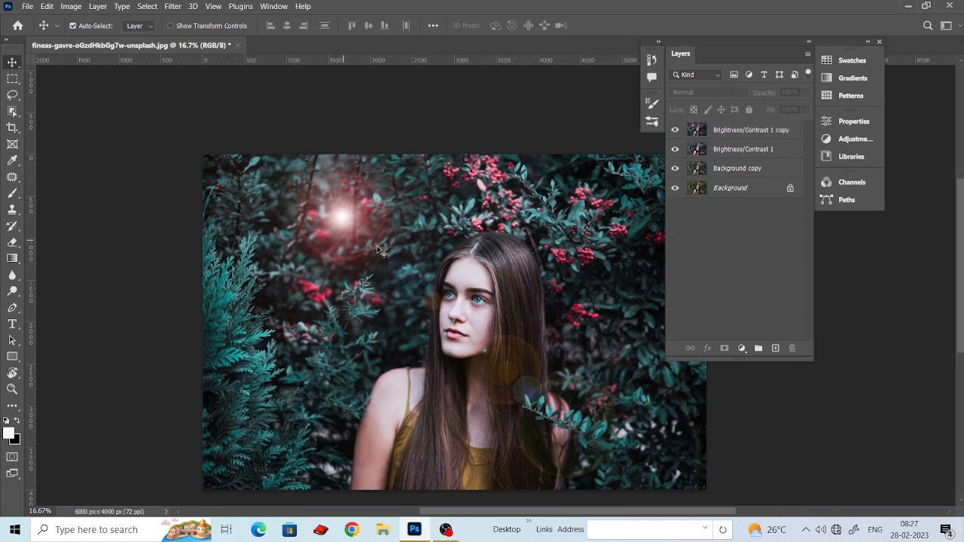
scroll(377, 249, down, 1)
click(763, 130)
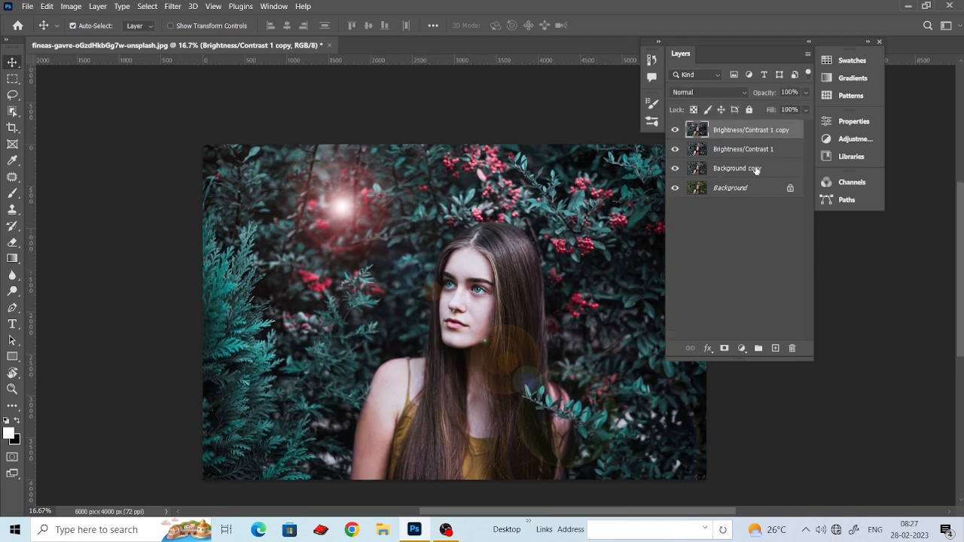
shift+click(754, 173)
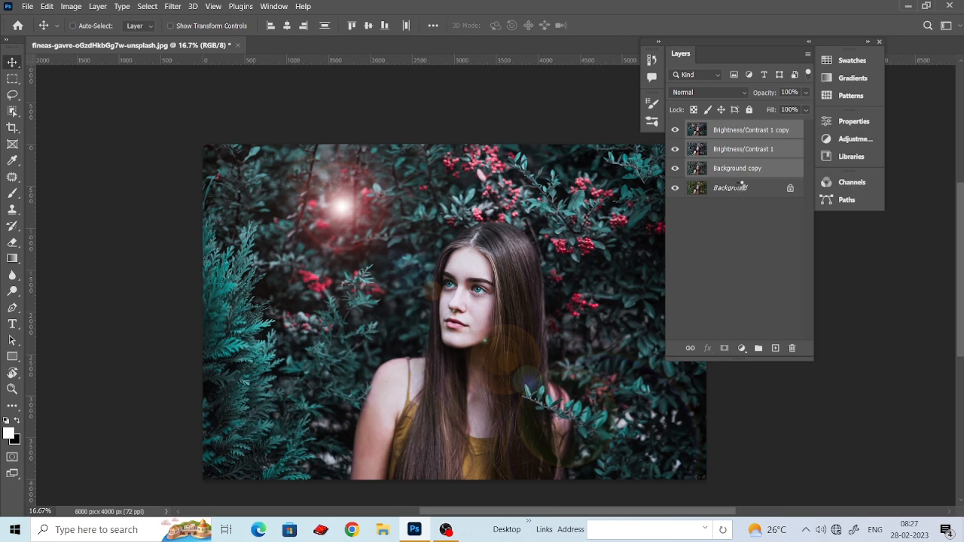
key(ctrl+e)
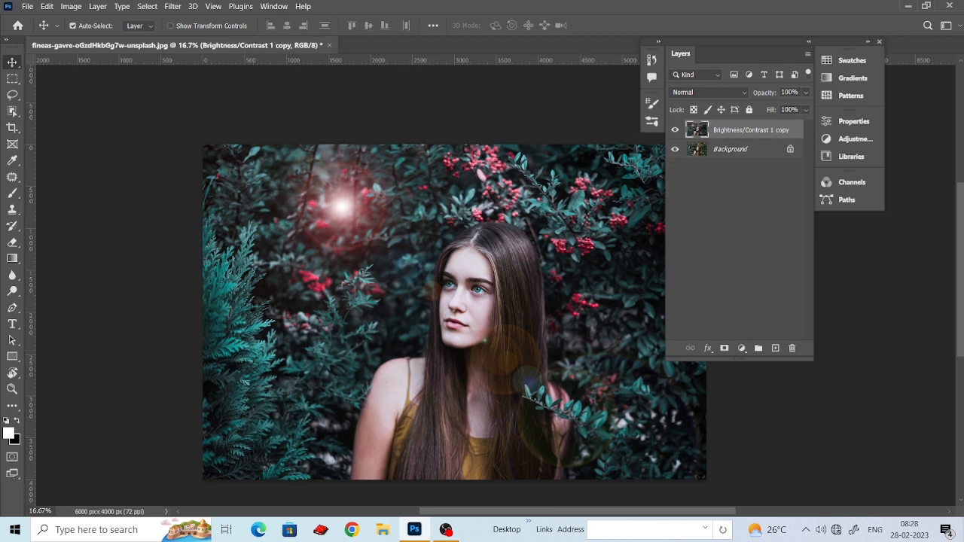
Toggle the merged layer's visibility to compare the edited portrait with the original Background
click(676, 132)
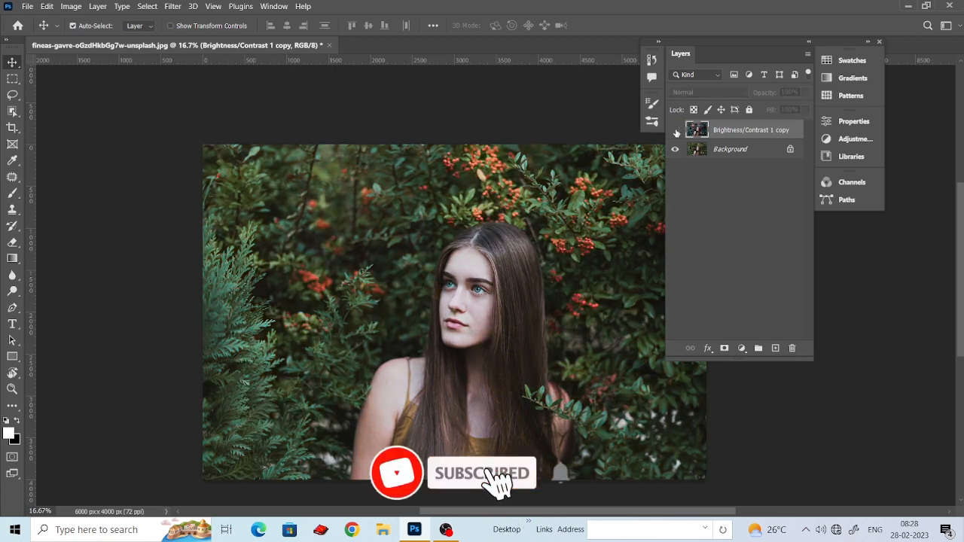
click(675, 131)
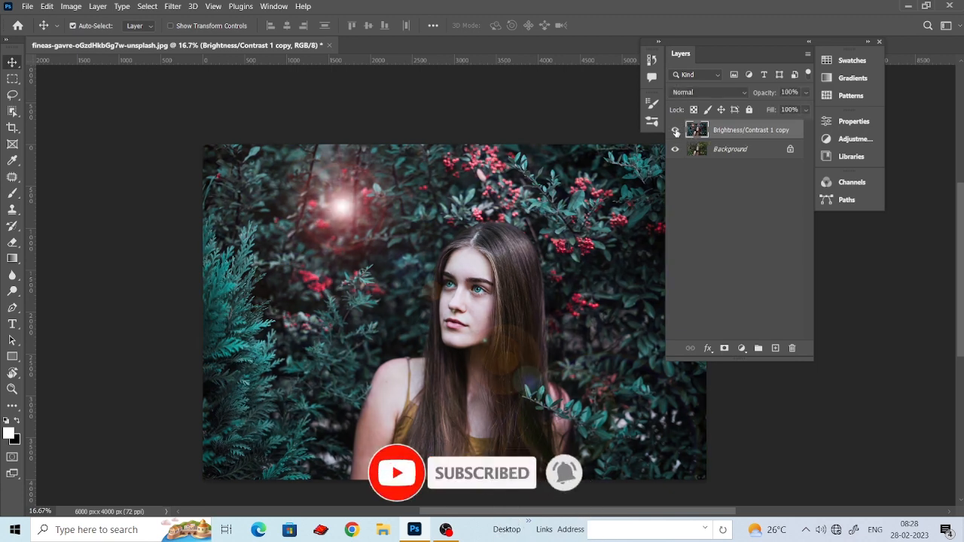
click(676, 131)
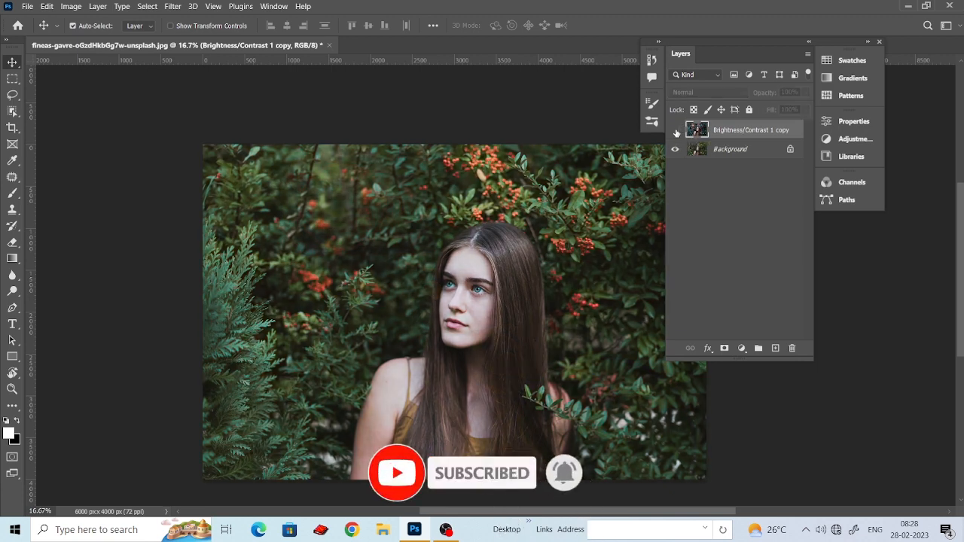